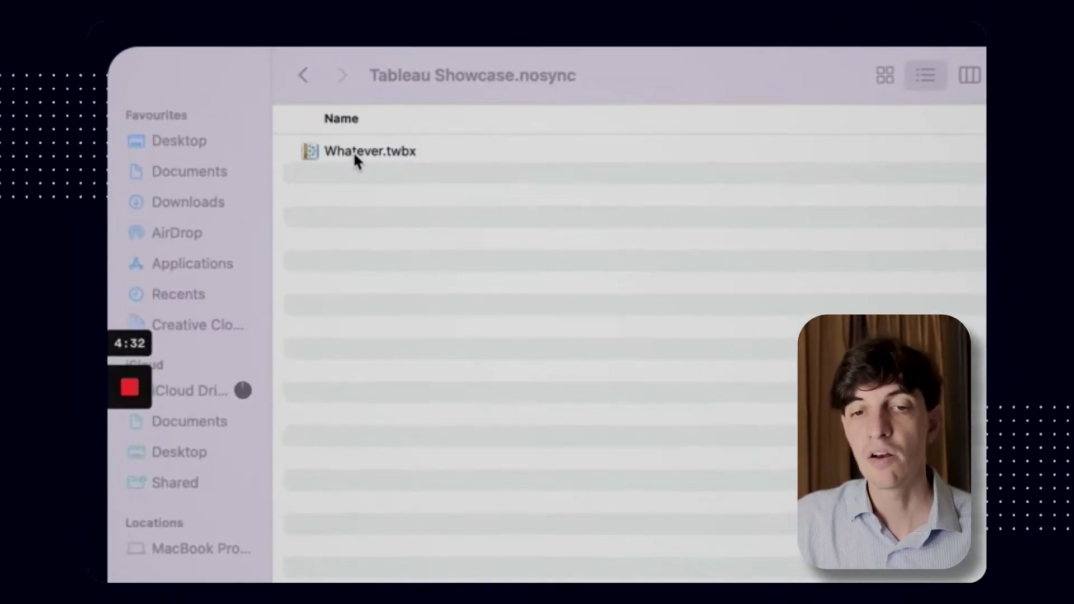
# Rename Whatever.twbx to Whatever.twbx.zip and confirm using the .zip extension
pyautogui.rightClick(358, 151)
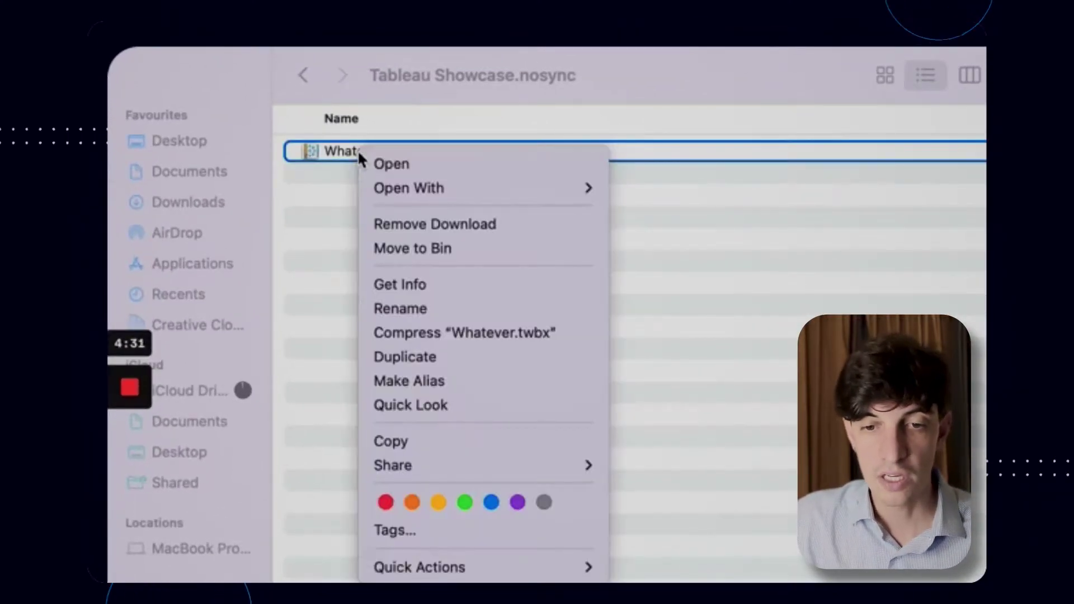
pyautogui.click(445, 315)
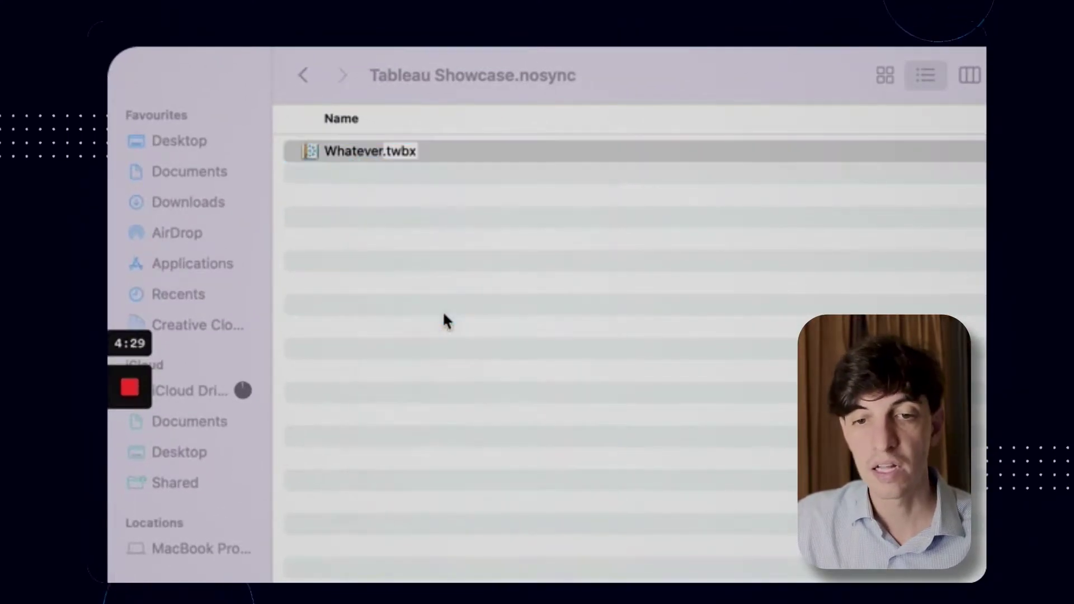
pyautogui.click(415, 151)
pyautogui.doubleClick(409, 151)
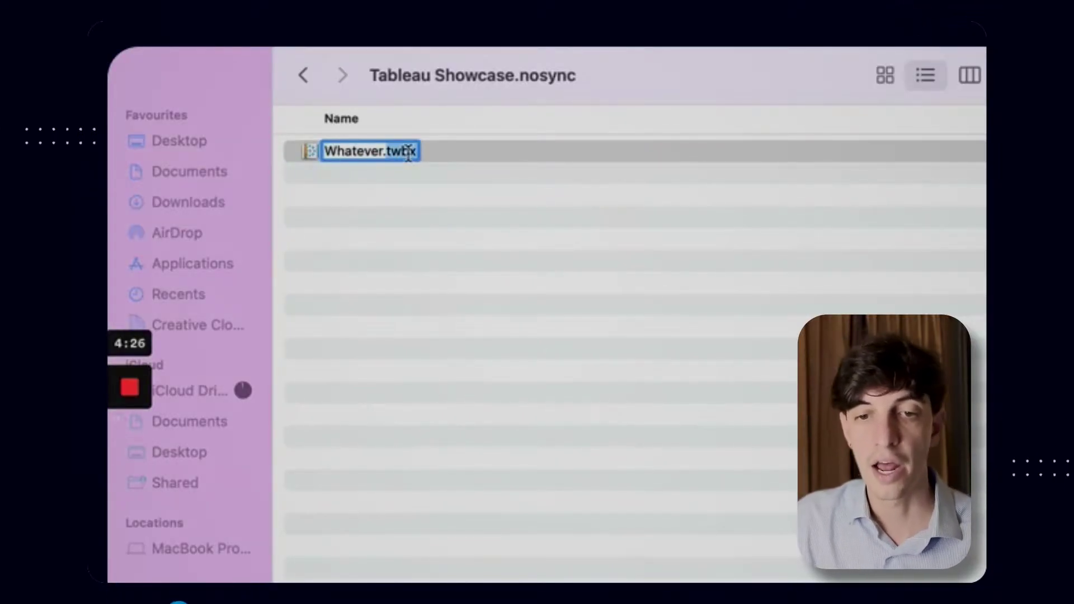
pyautogui.press('Right')
pyautogui.write('.zip')
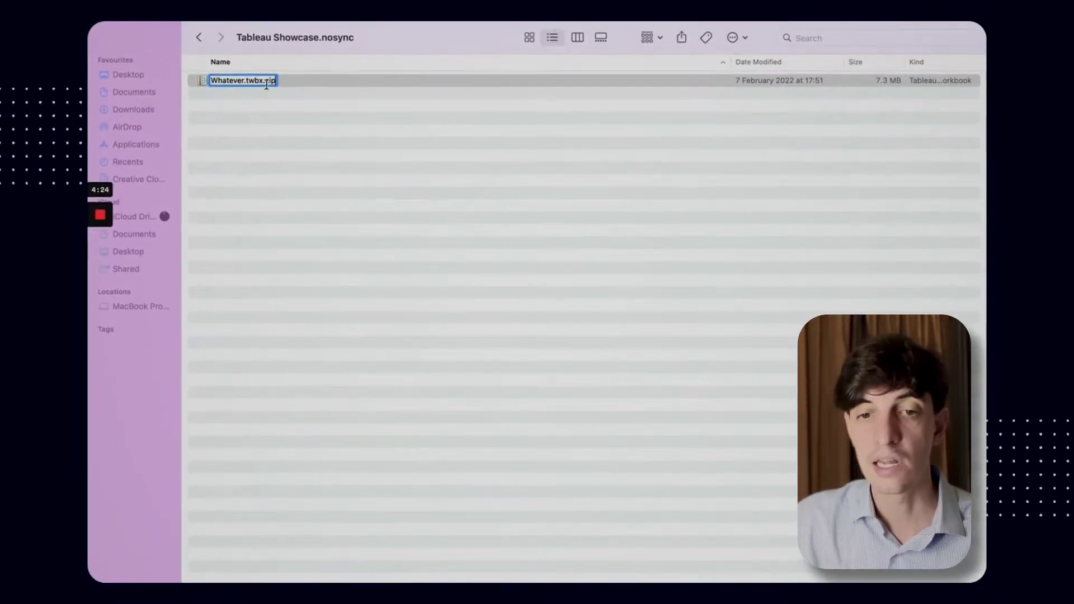
pyautogui.press('Return')
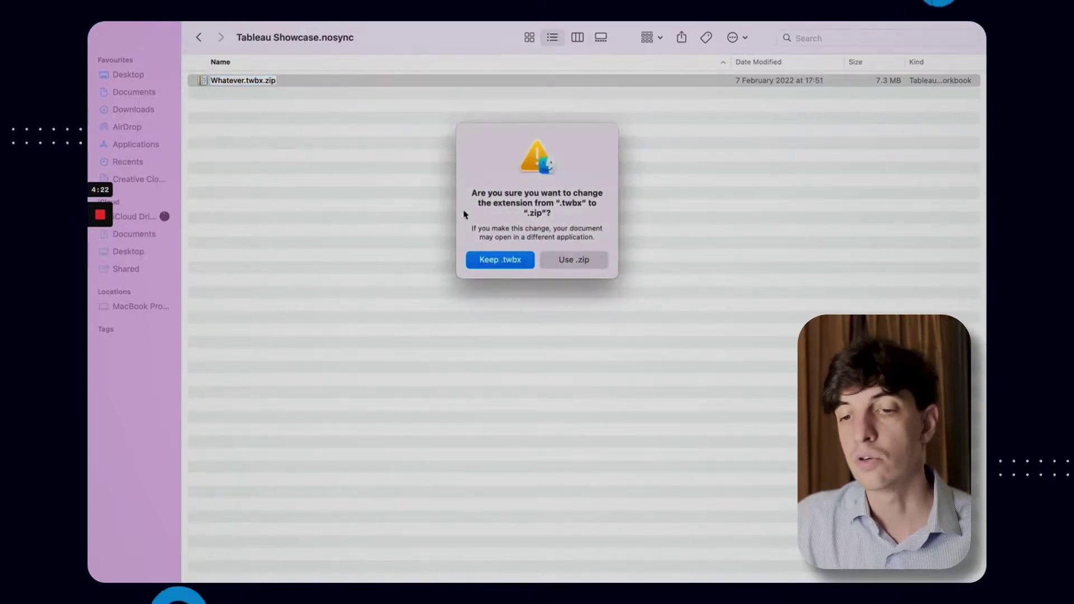
pyautogui.click(574, 260)
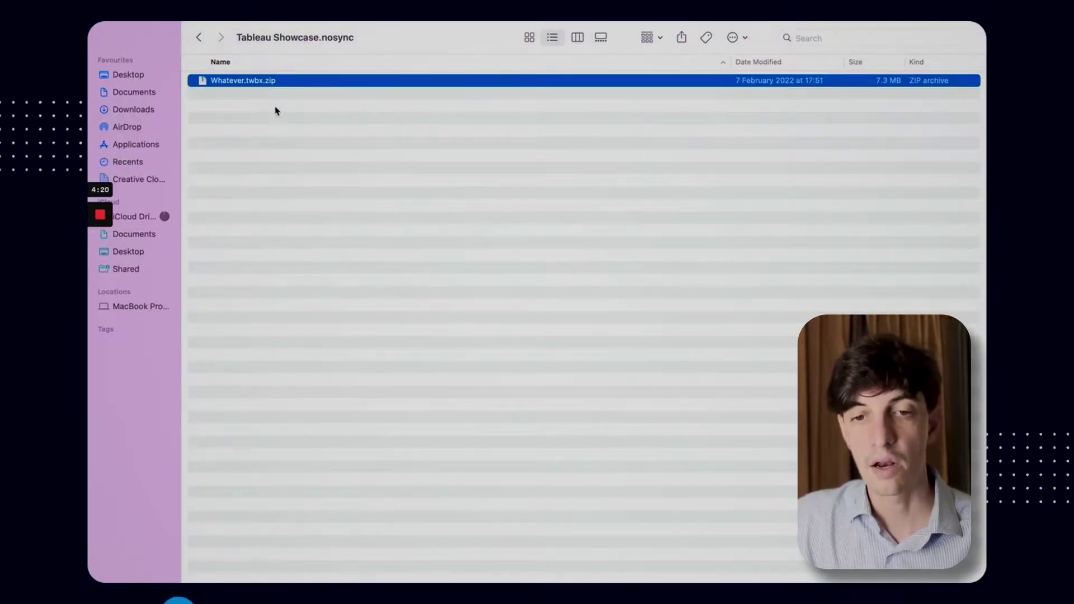
# Extract the zip with The Unarchiver and expand Data and Downloads to select the Excel file
pyautogui.rightClick(242, 84)
pyautogui.moveTo(295, 108)
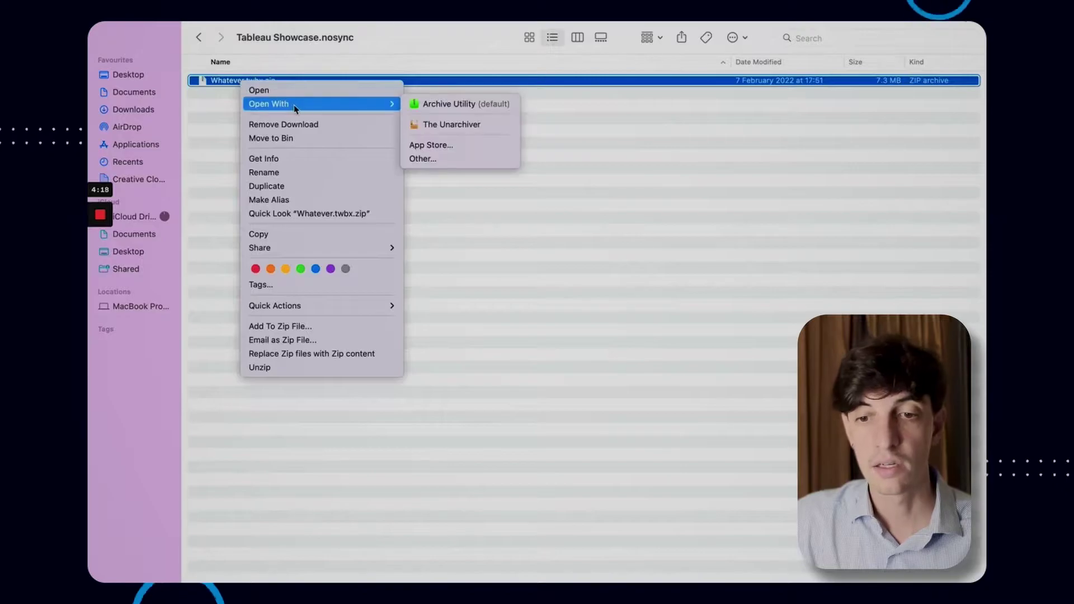
pyautogui.click(448, 123)
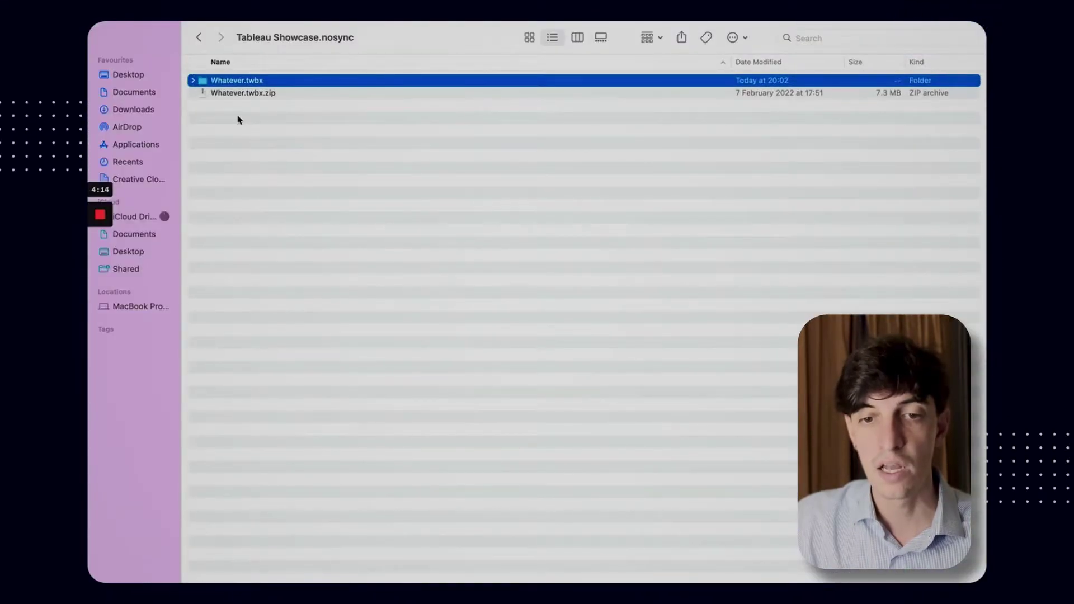
pyautogui.click(193, 82)
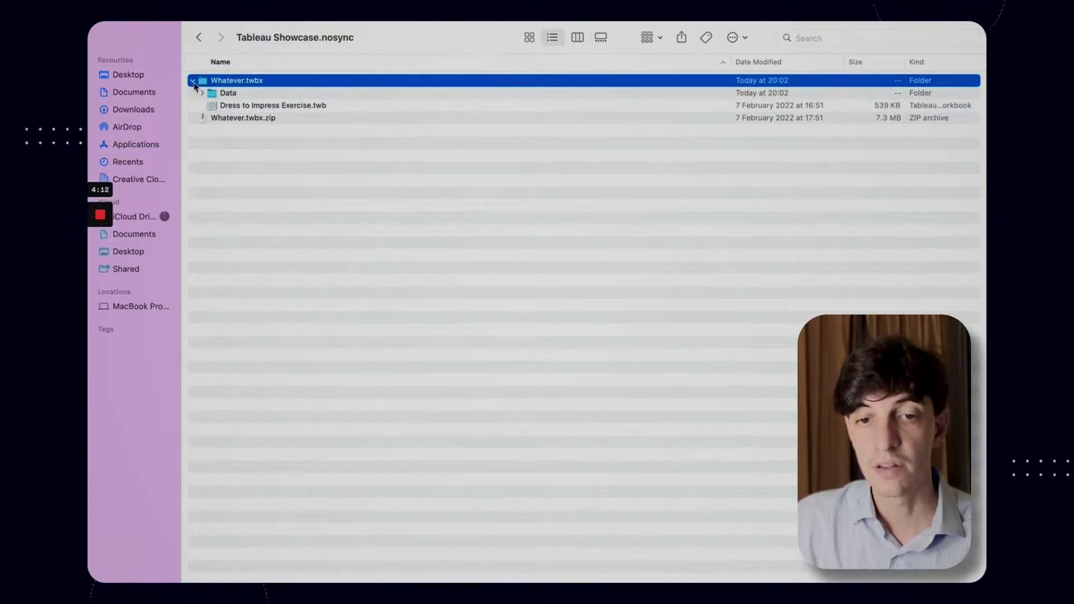
pyautogui.click(203, 94)
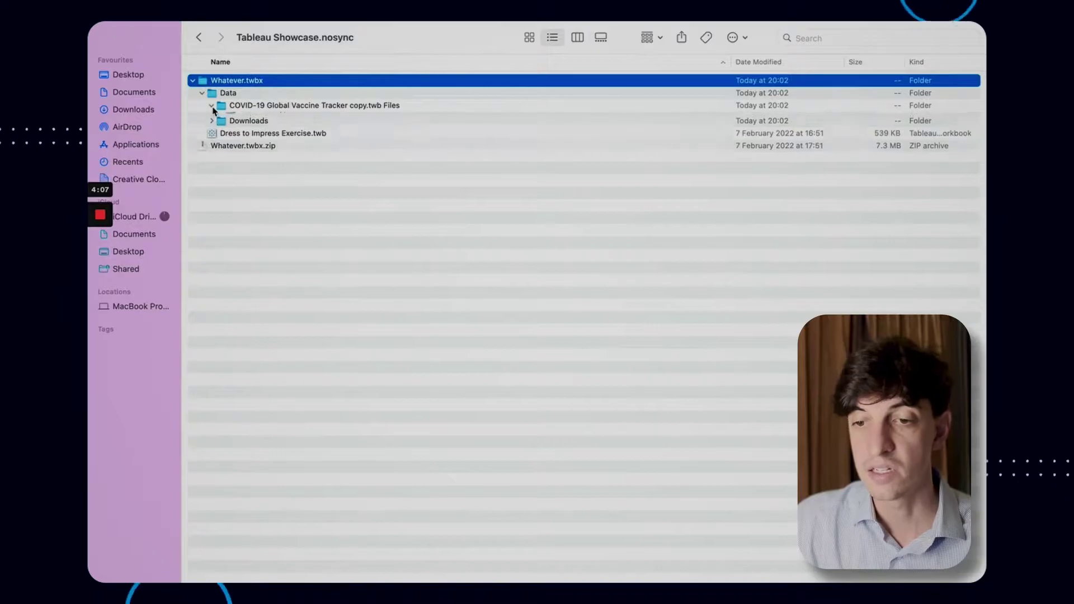
pyautogui.click(212, 107)
pyautogui.click(213, 131)
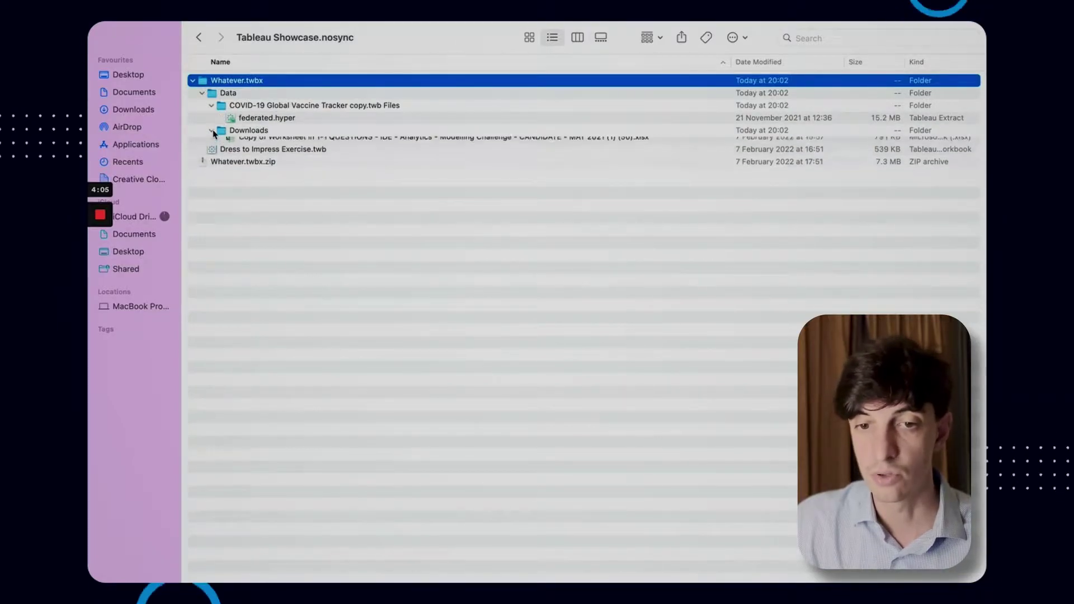
pyautogui.click(251, 144)
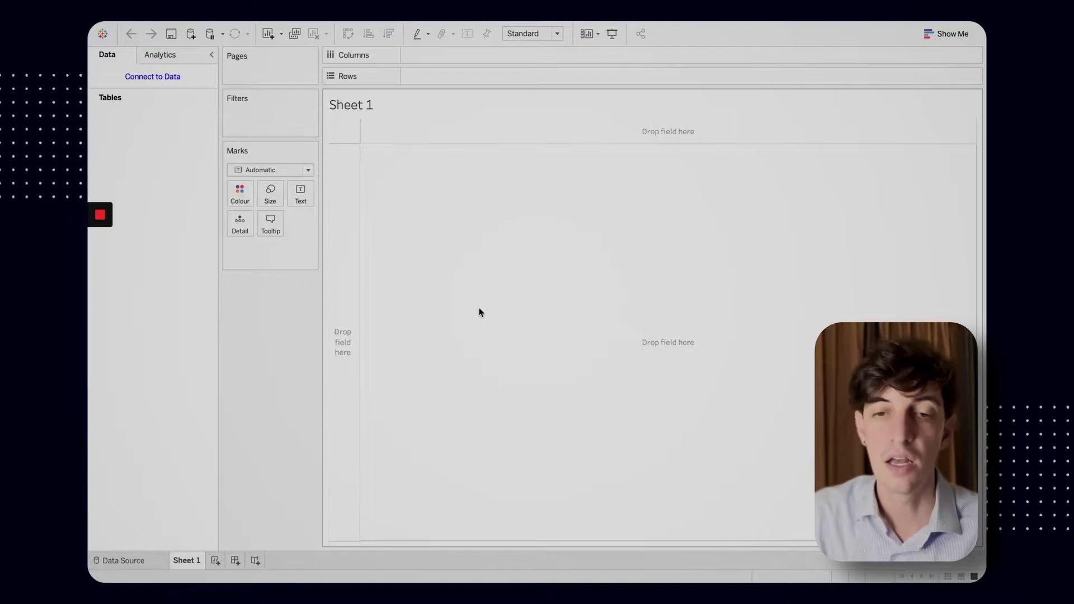
# Bring up the New Data Source connection options from the Tableau toolbar
pyautogui.moveTo(215, 26)
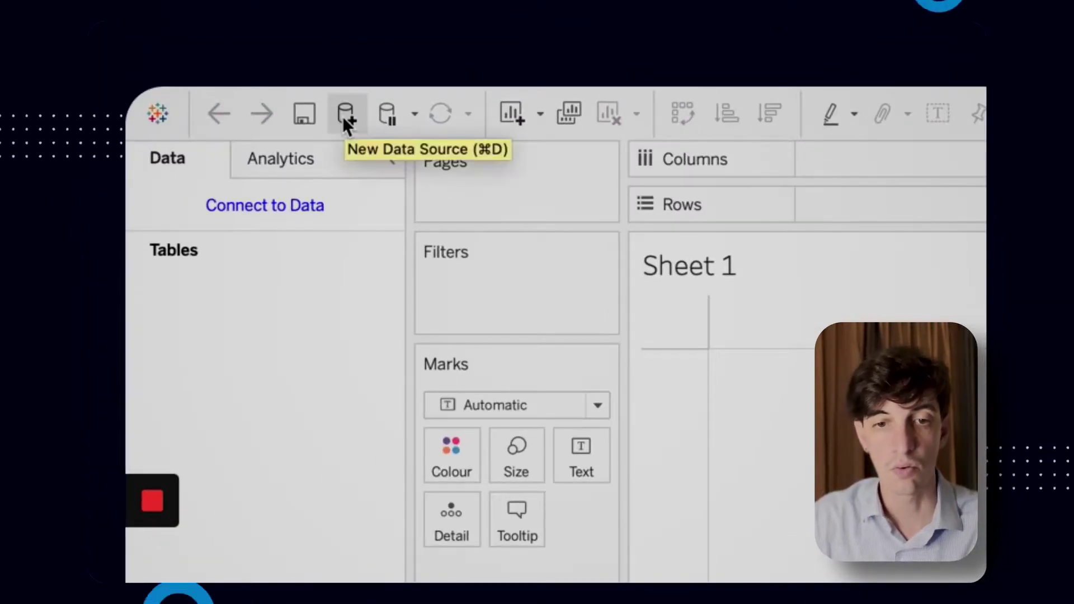
# Connect to Tableau Showcase.nosync/Whatever.twbx and import its '1) online sales' data source
pyautogui.click(344, 115)
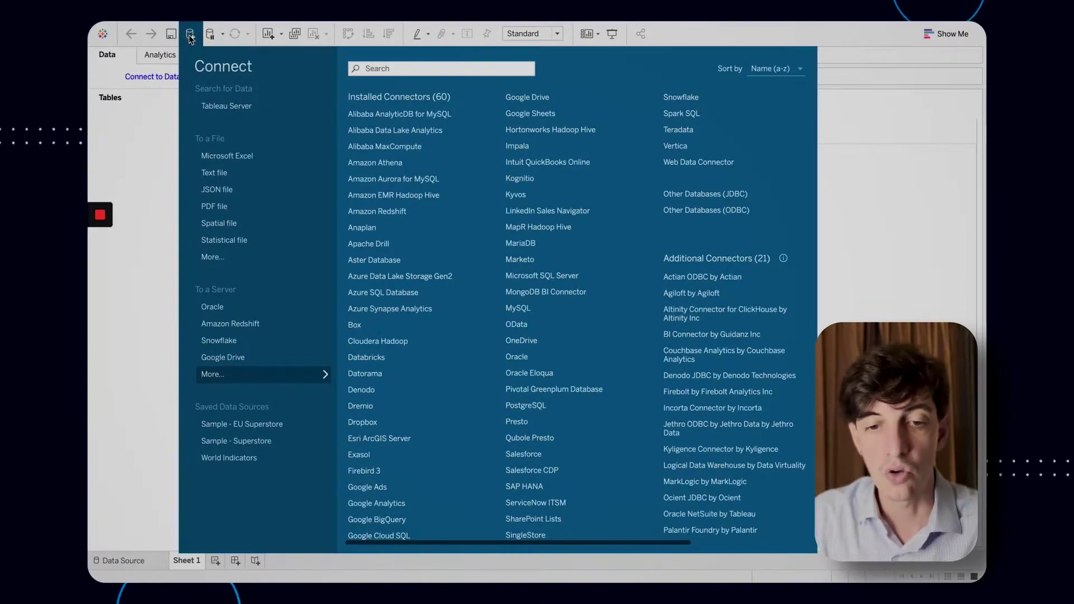
pyautogui.click(216, 258)
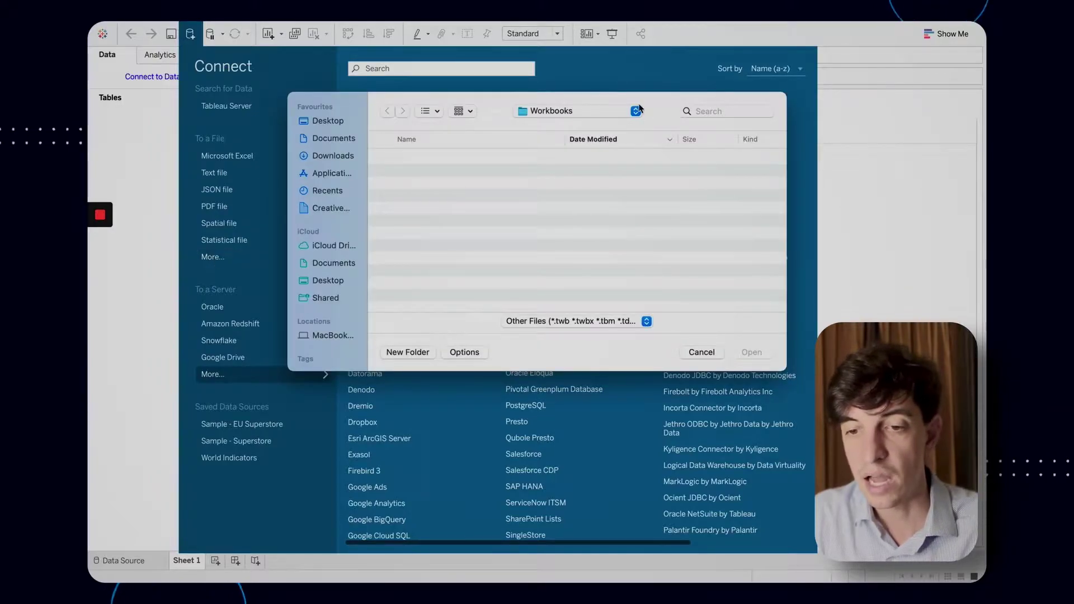
pyautogui.click(636, 111)
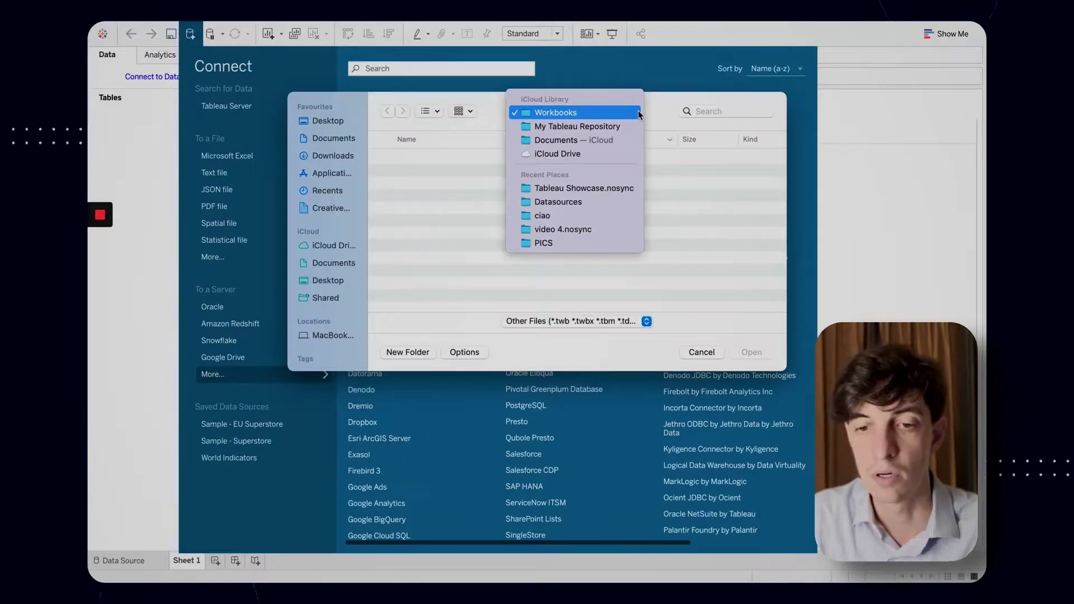
pyautogui.click(587, 187)
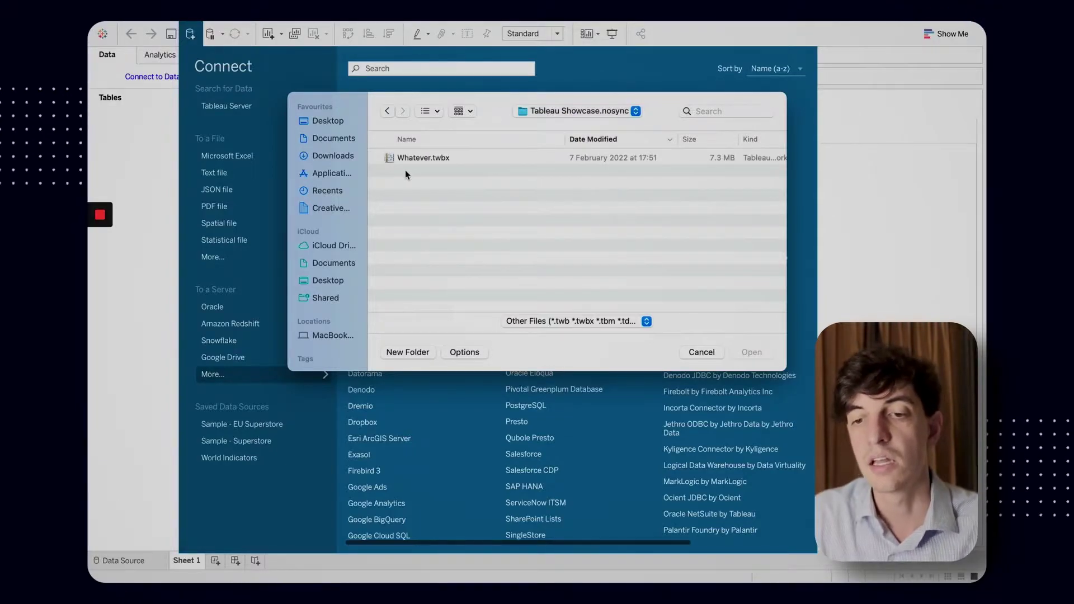
pyautogui.click(419, 158)
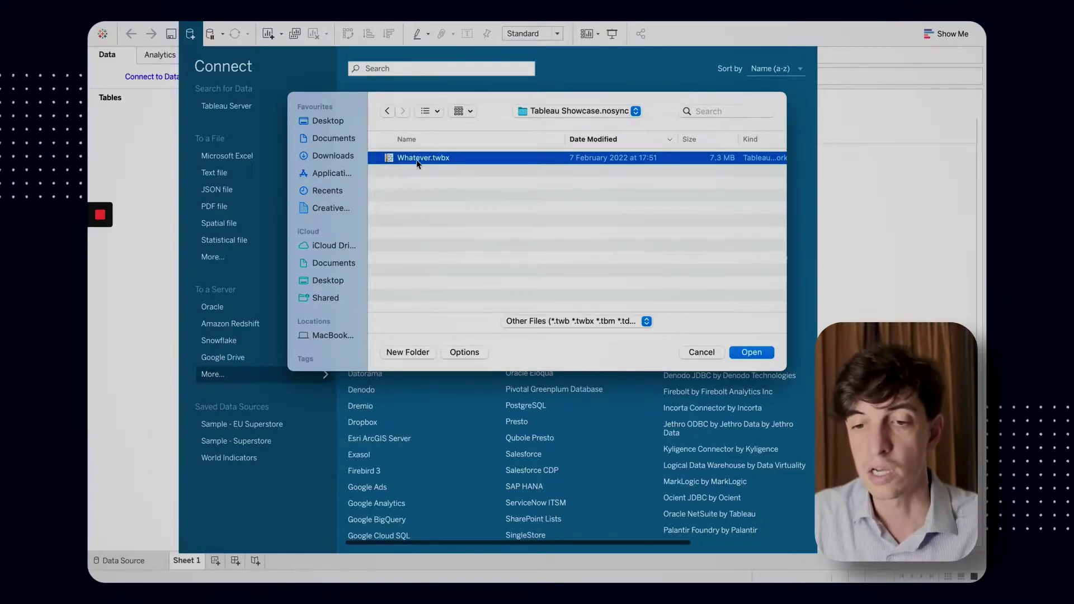
pyautogui.click(752, 353)
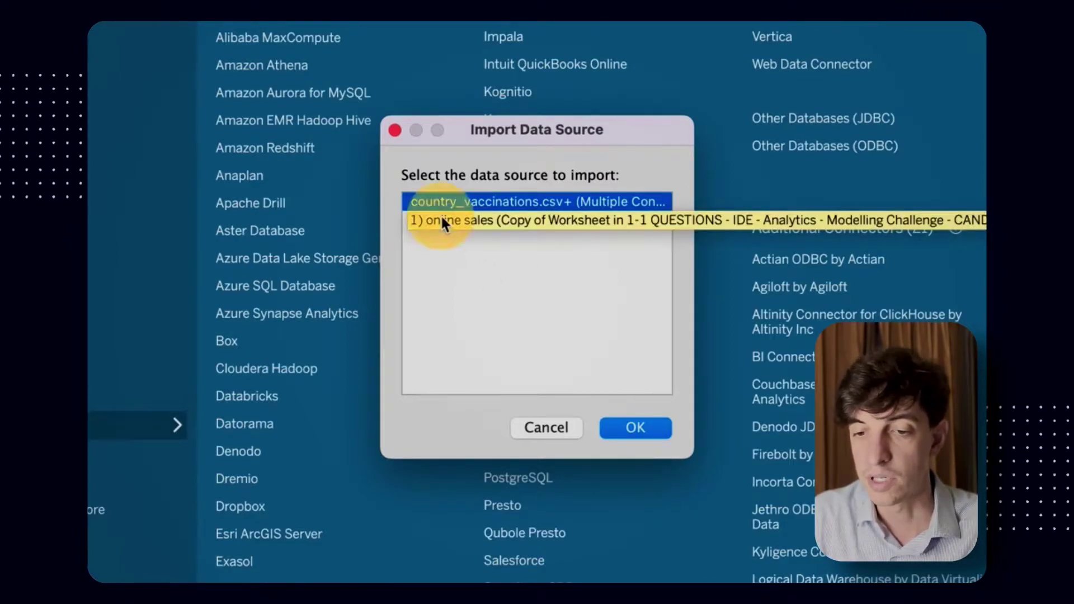
pyautogui.click(458, 222)
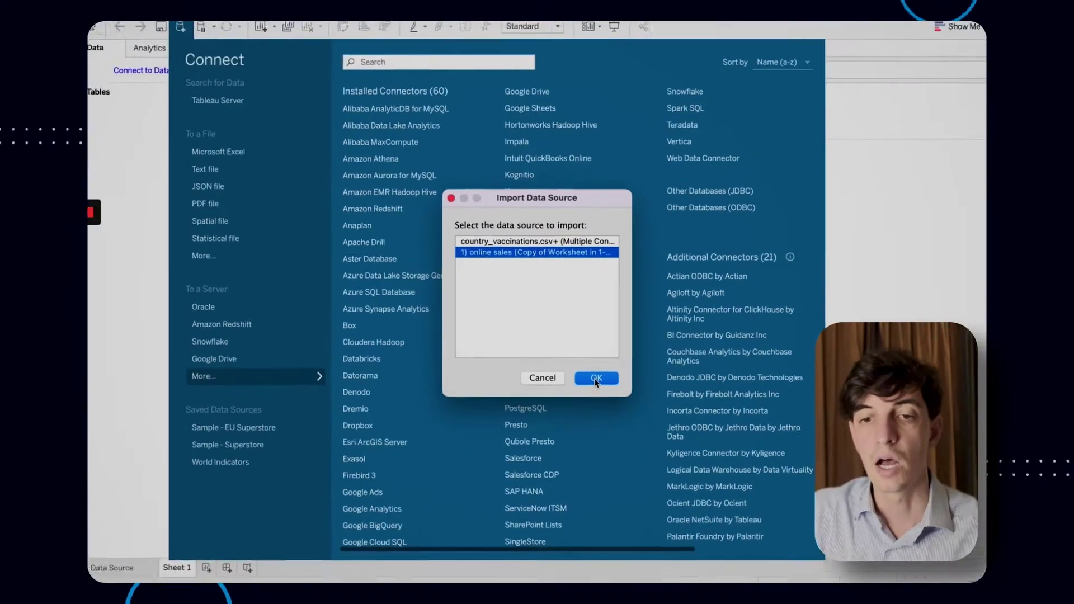
pyautogui.click(619, 432)
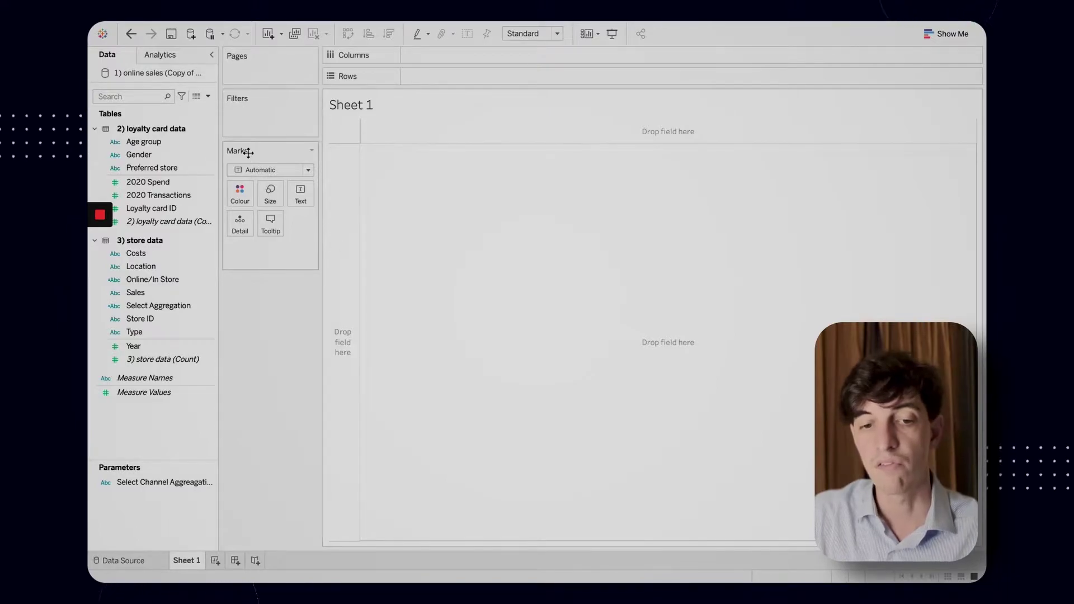
pyautogui.click(162, 157)
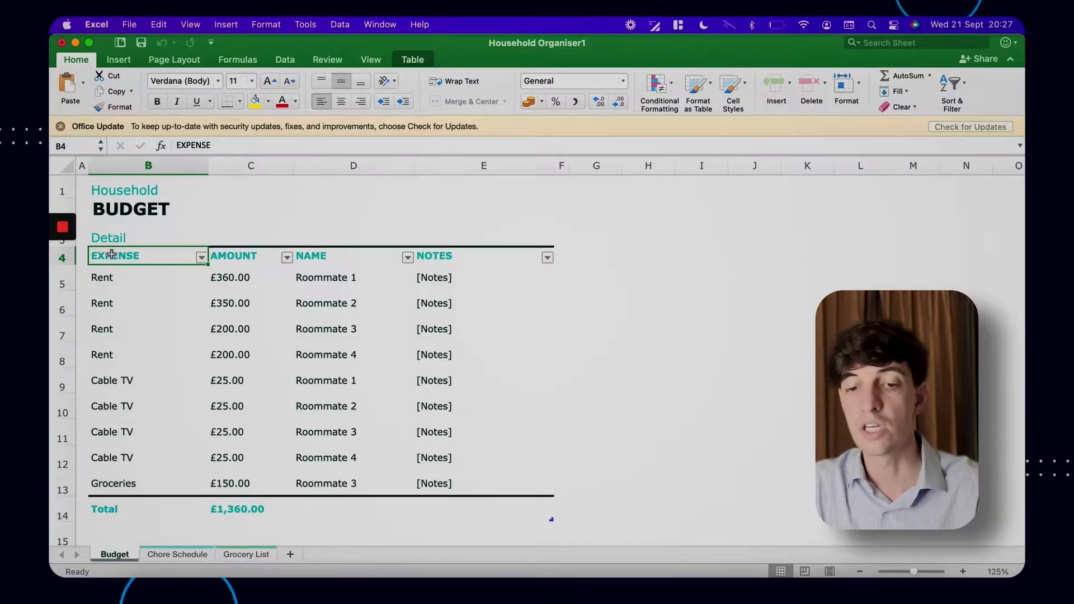
# Select the budget table from B4 (EXPENSE) through E13
pyautogui.moveTo(112, 254); pyautogui.dragTo(436, 474)
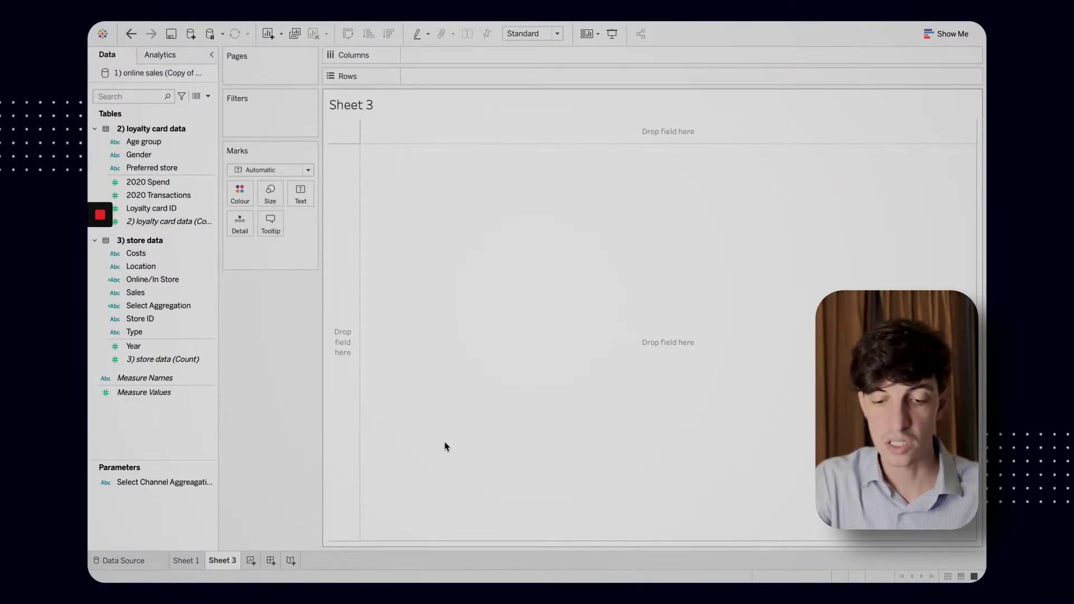
# Paste the copied budget rows onto Sheet 3 with Cmd+V
pyautogui.hotkey('ctrl', 'v')
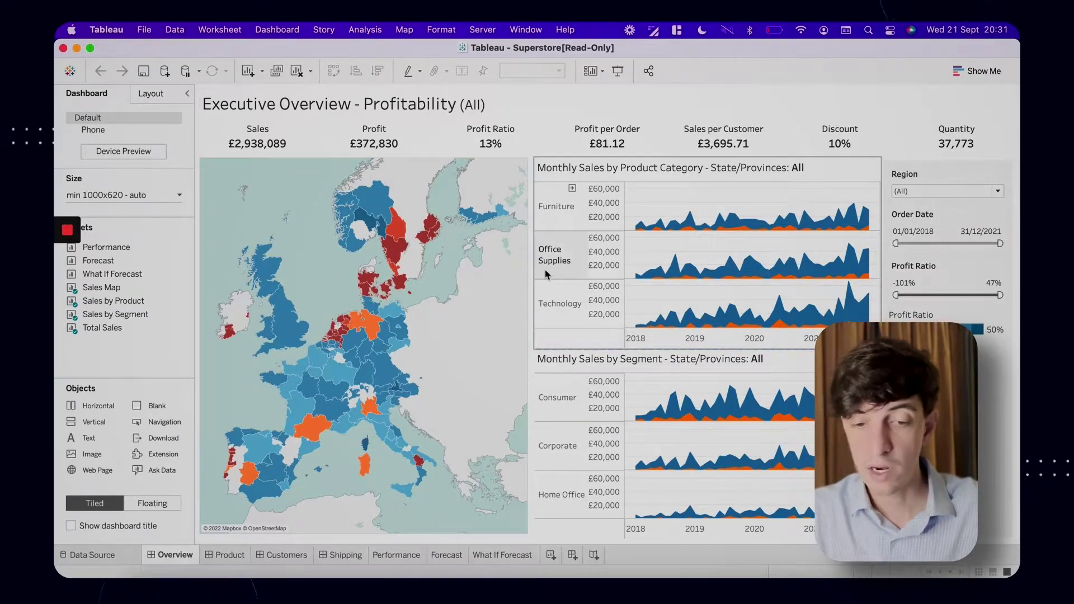
# Copy the Overview dashboard and paste it at the Sheet 4 tab of the other workbook
pyautogui.rightClick(164, 558)
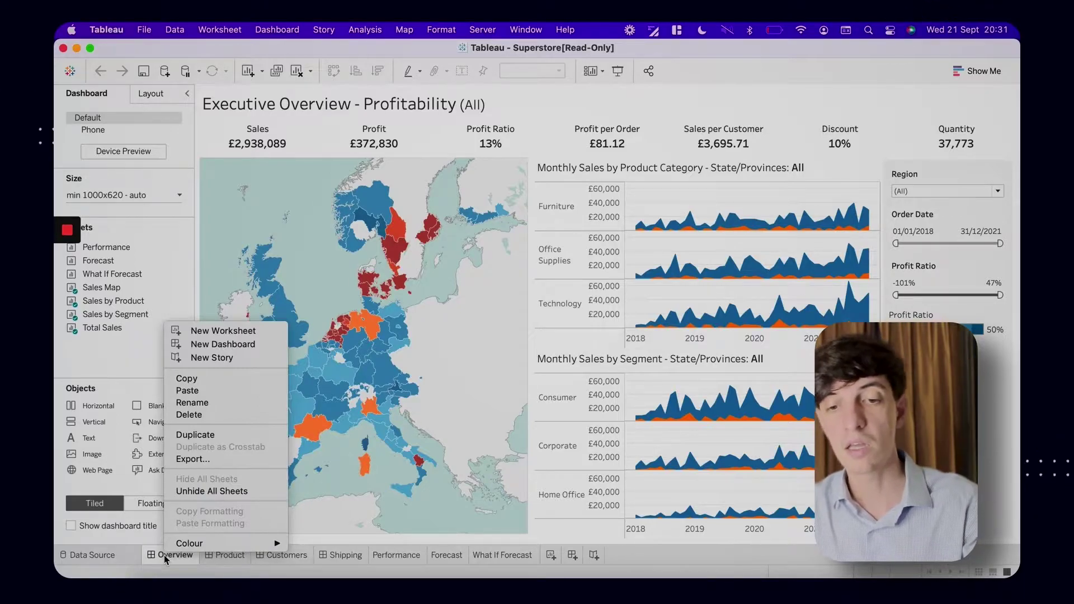
pyautogui.click(203, 381)
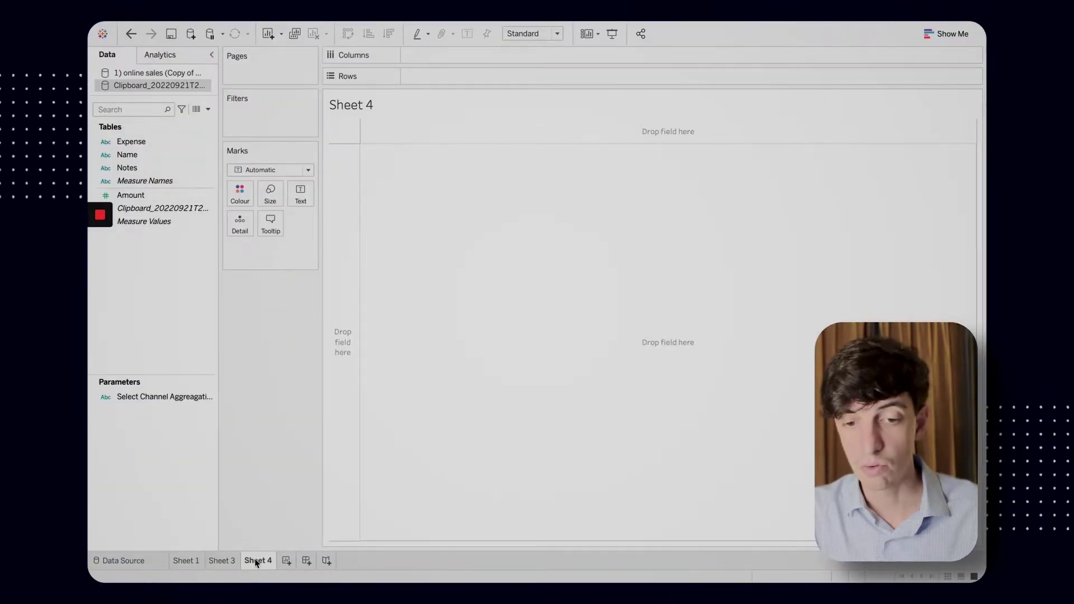
pyautogui.rightClick(256, 566)
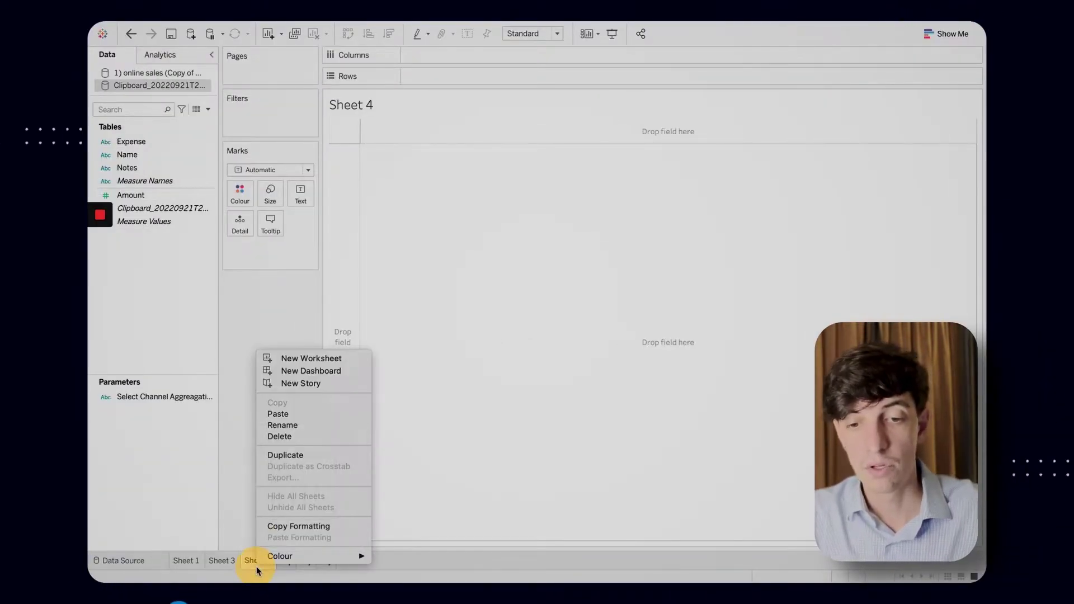
pyautogui.click(297, 415)
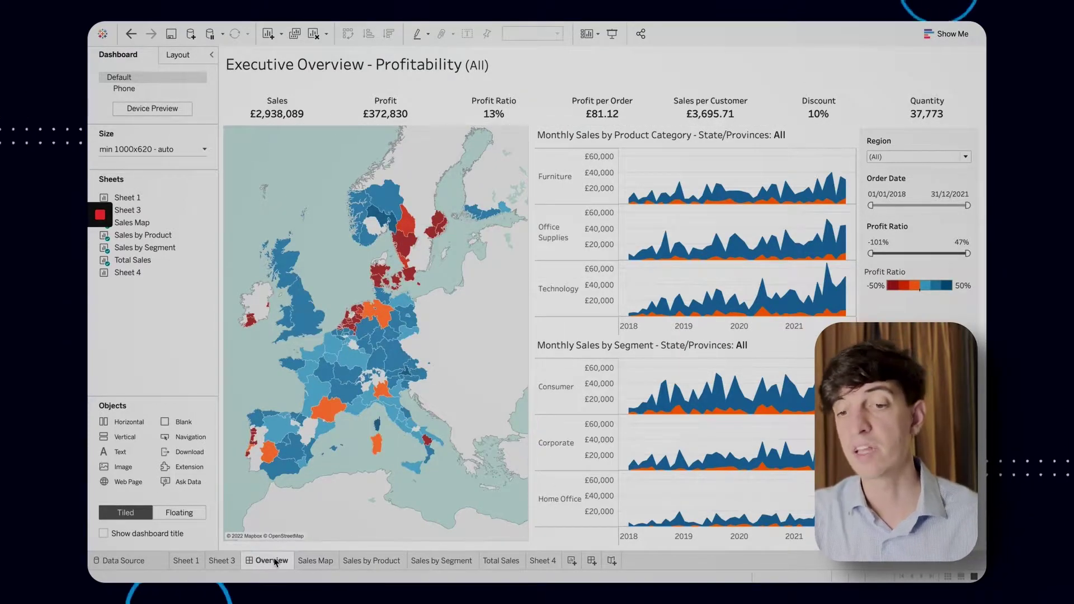
# Move from Sales Map to the Sales by Segment sheet and adjust its Region filter pill
pyautogui.click(316, 561)
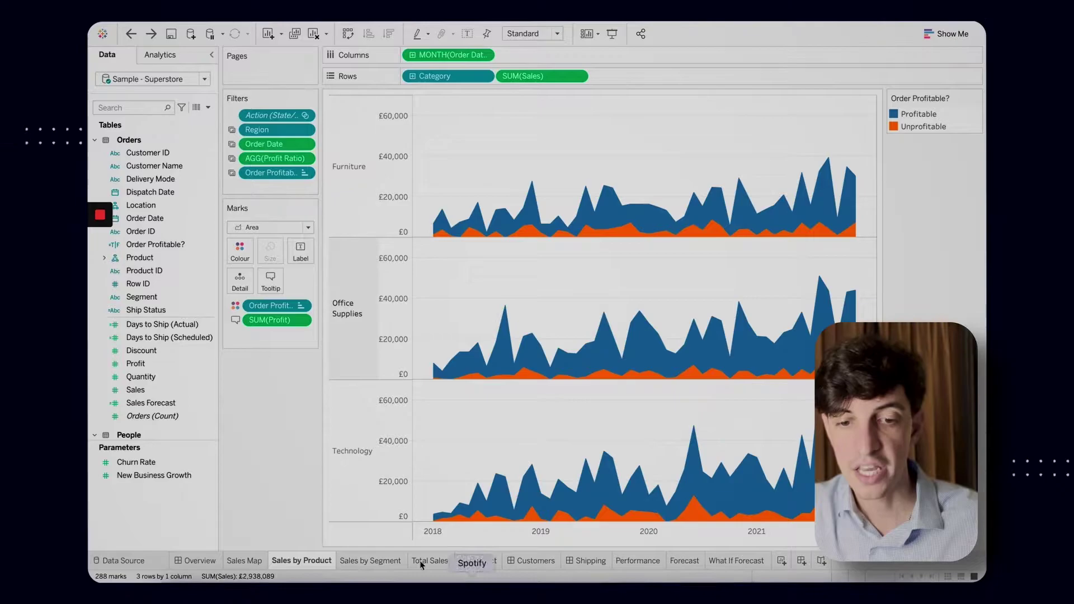
pyautogui.click(357, 564)
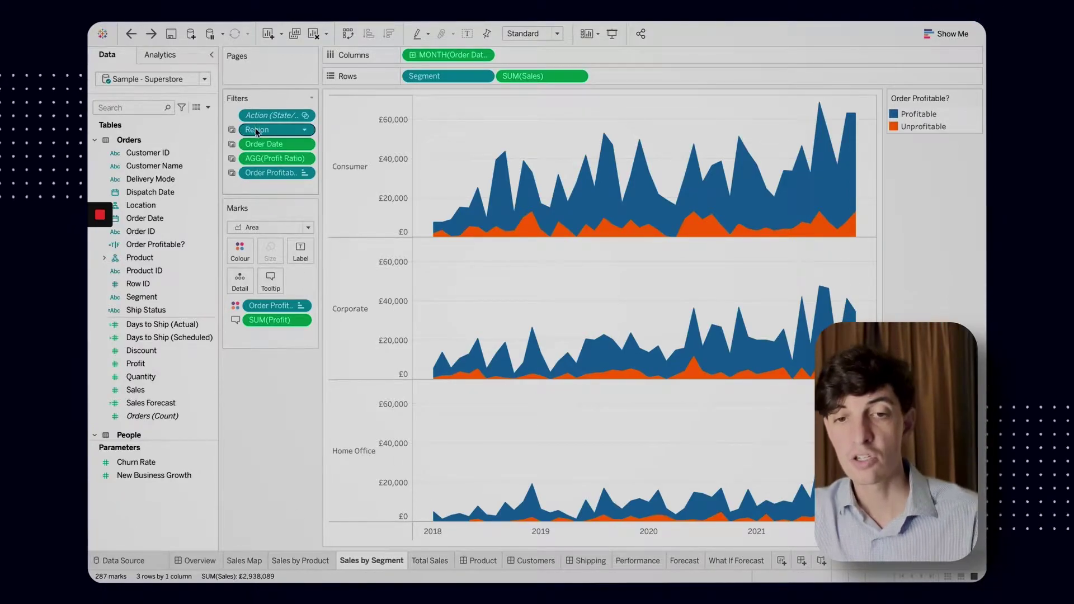
pyautogui.moveTo(256, 130)
pyautogui.mouseDown()
pyautogui.moveTo(261, 274)
pyautogui.moveTo(260, 131)
pyautogui.mouseUp()
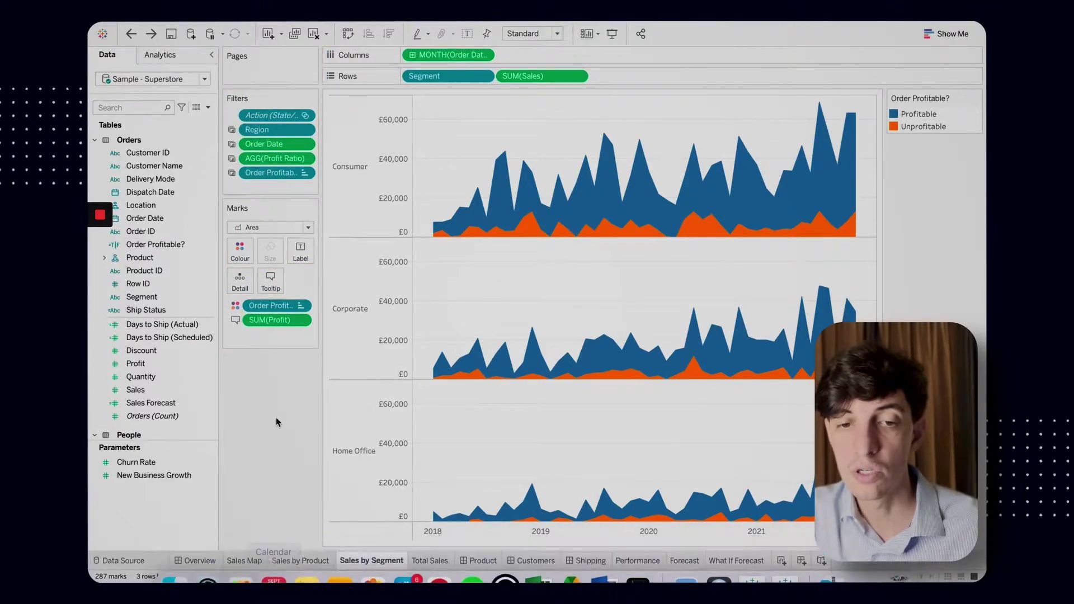
# Apply the Sales Map Region filter to all worksheets using related data sources
pyautogui.click(238, 561)
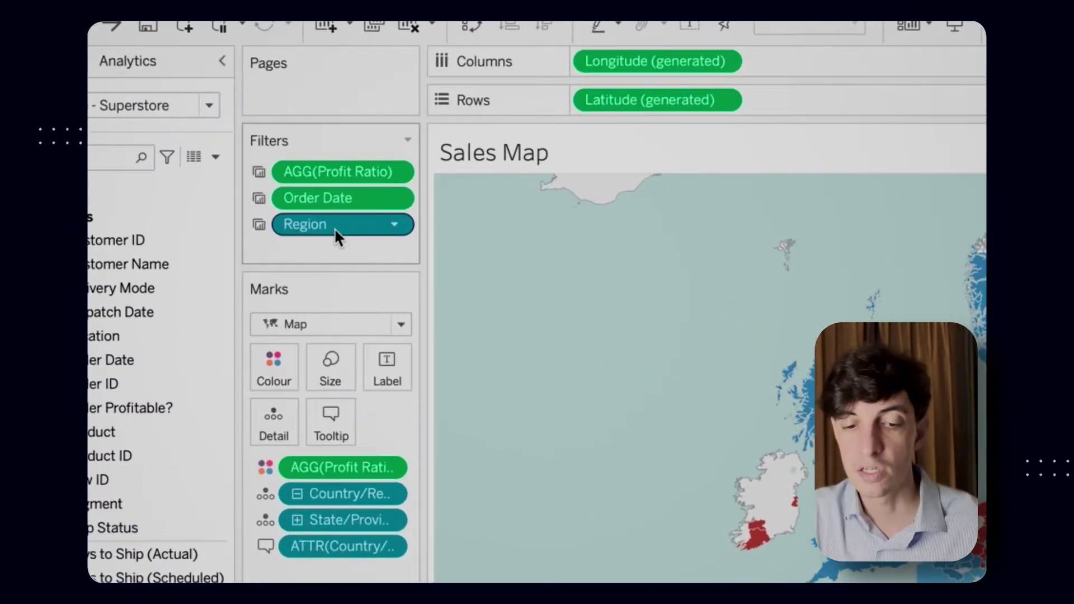
pyautogui.rightClick(273, 145)
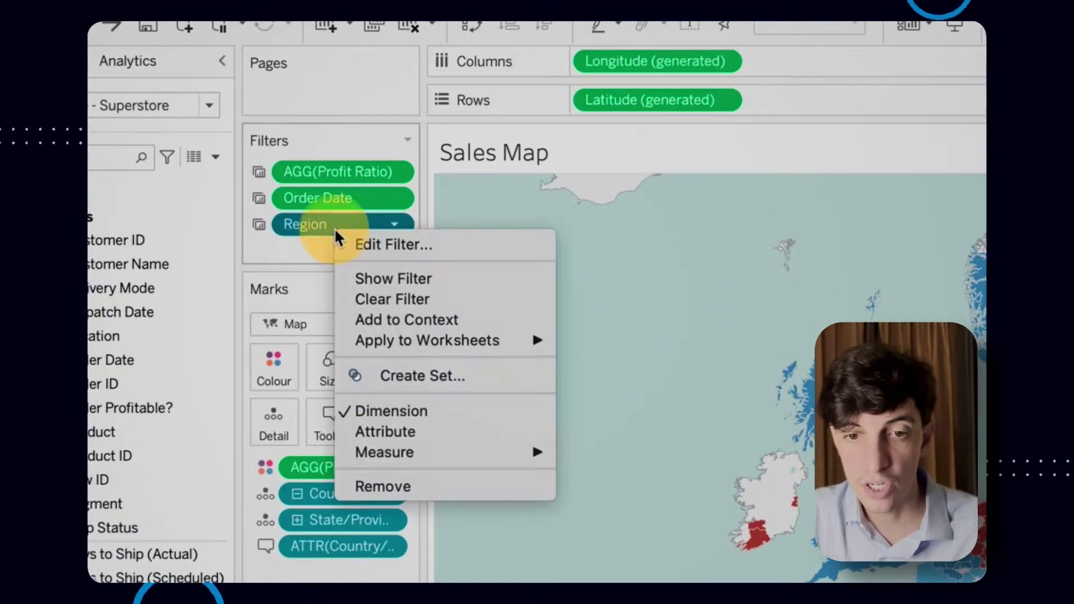
pyautogui.moveTo(477, 343)
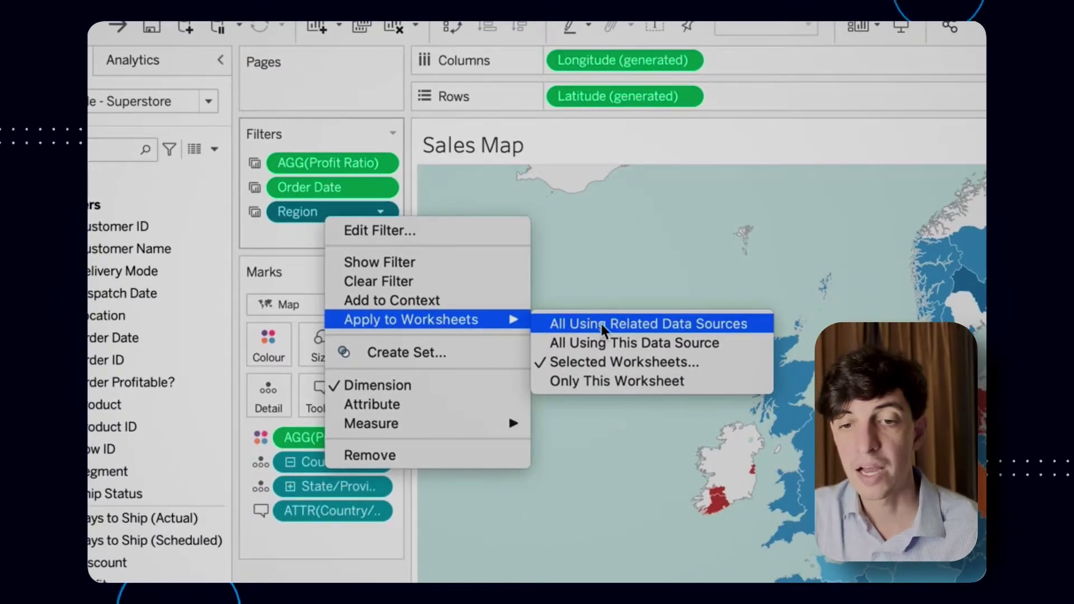
pyautogui.click(618, 343)
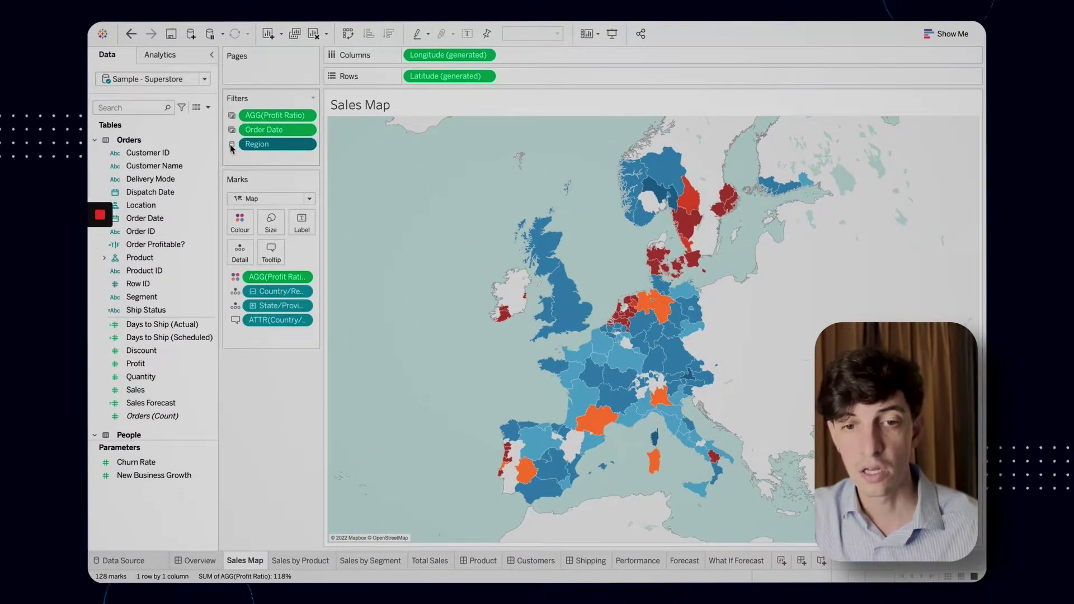
pyautogui.click(293, 561)
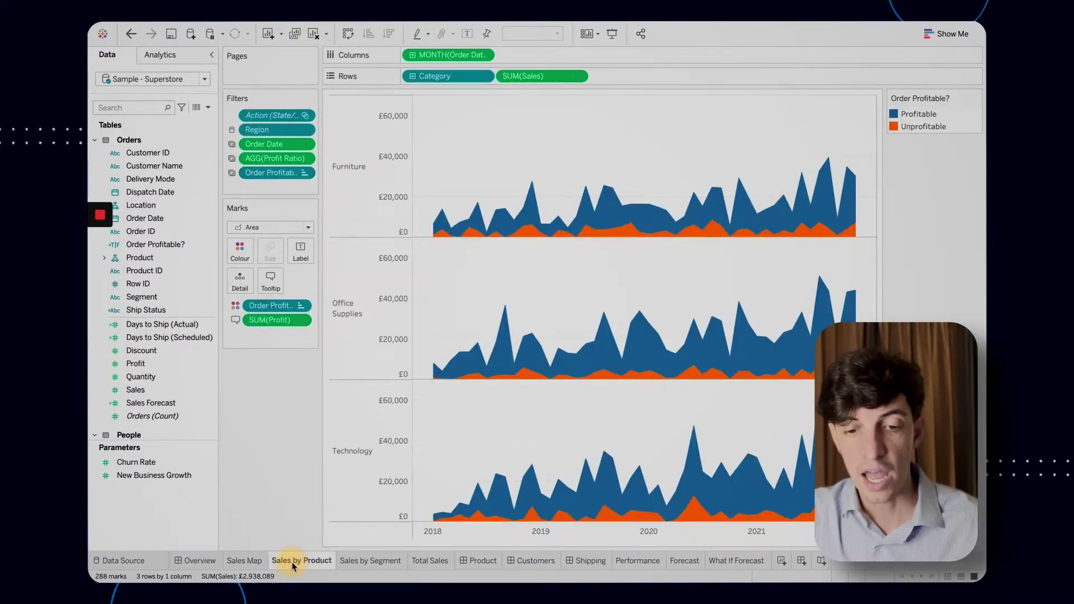
# Drag the Region filter off the Filters shelf so it disappears from Sales by Product
pyautogui.click(243, 562)
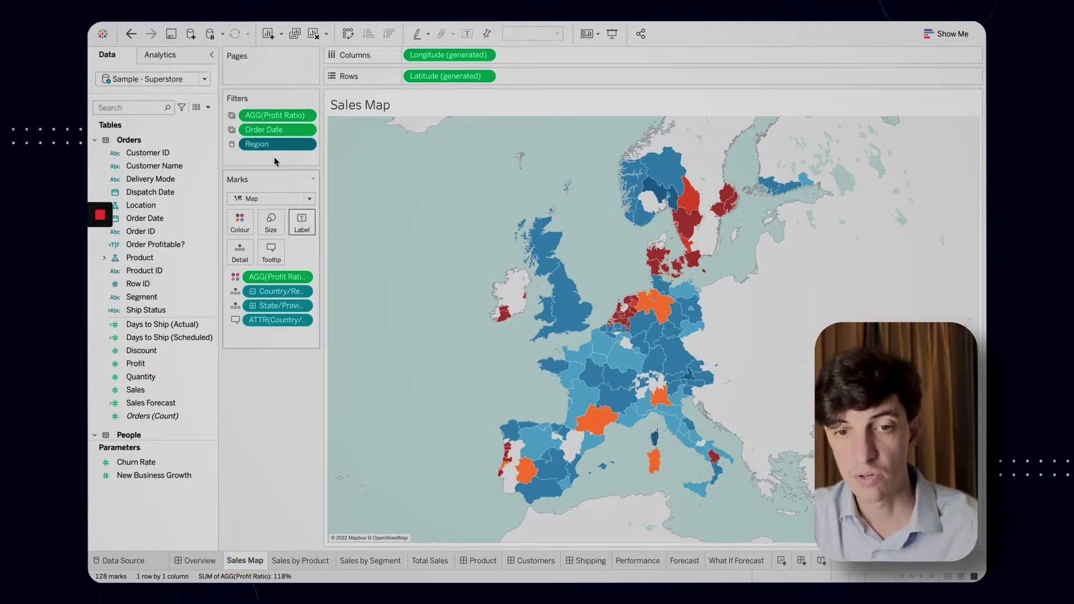
pyautogui.click(307, 145)
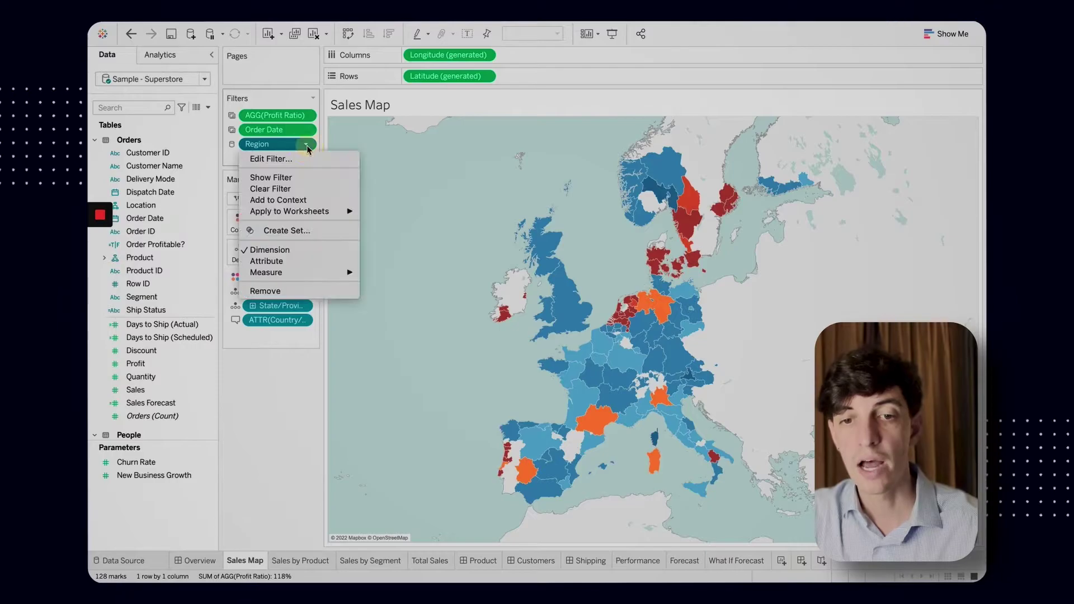
pyautogui.click(286, 145)
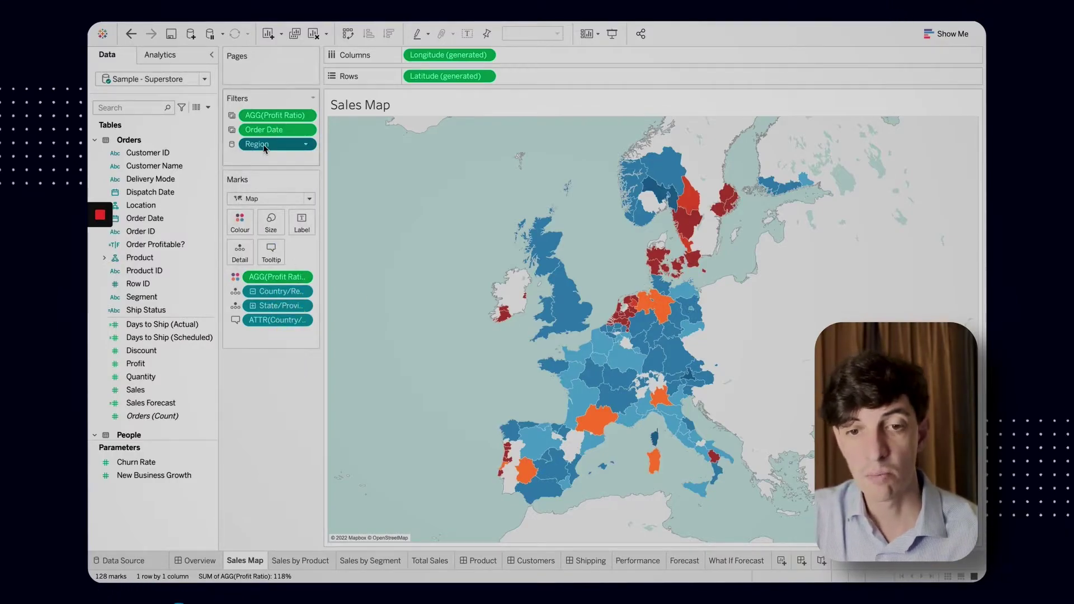
pyautogui.moveTo(263, 144); pyautogui.dragTo(267, 362)
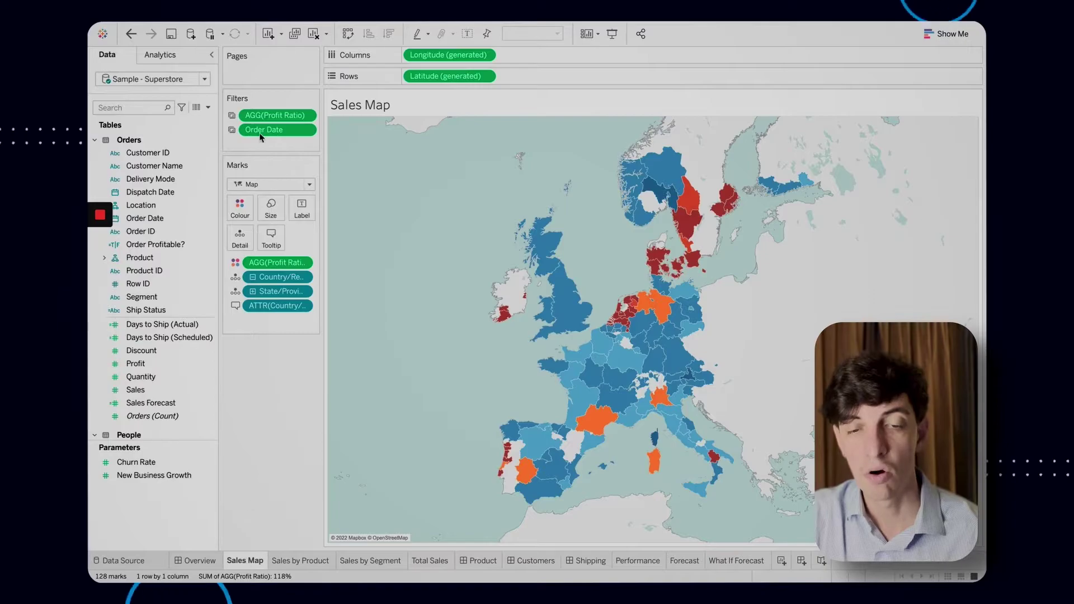
pyautogui.click(301, 561)
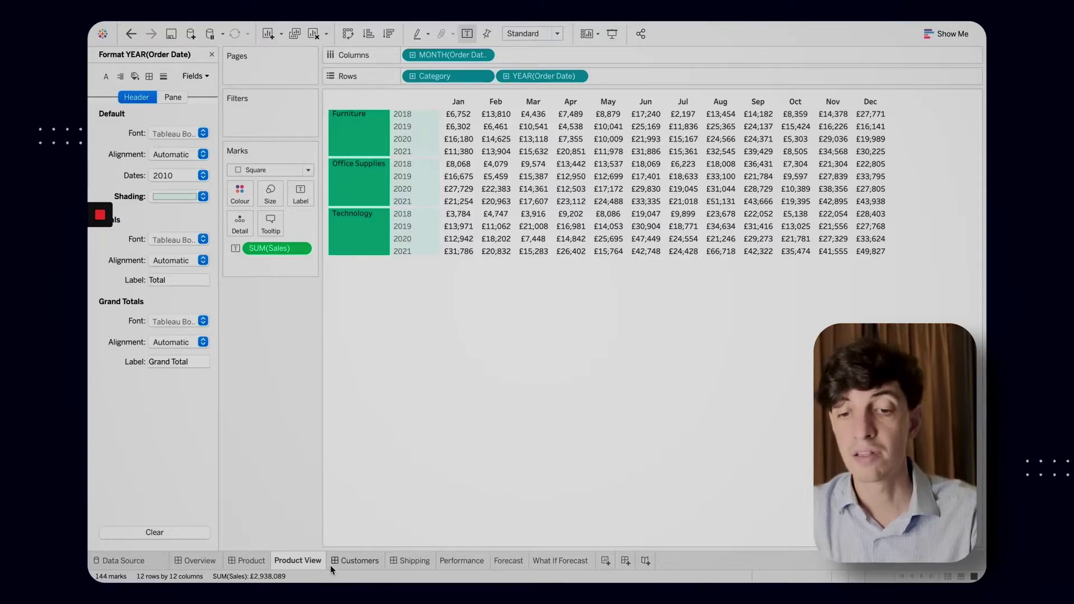
# Copy the Product View sheet's formatting and paste it onto the other workbook's Product View
pyautogui.moveTo(297, 567)
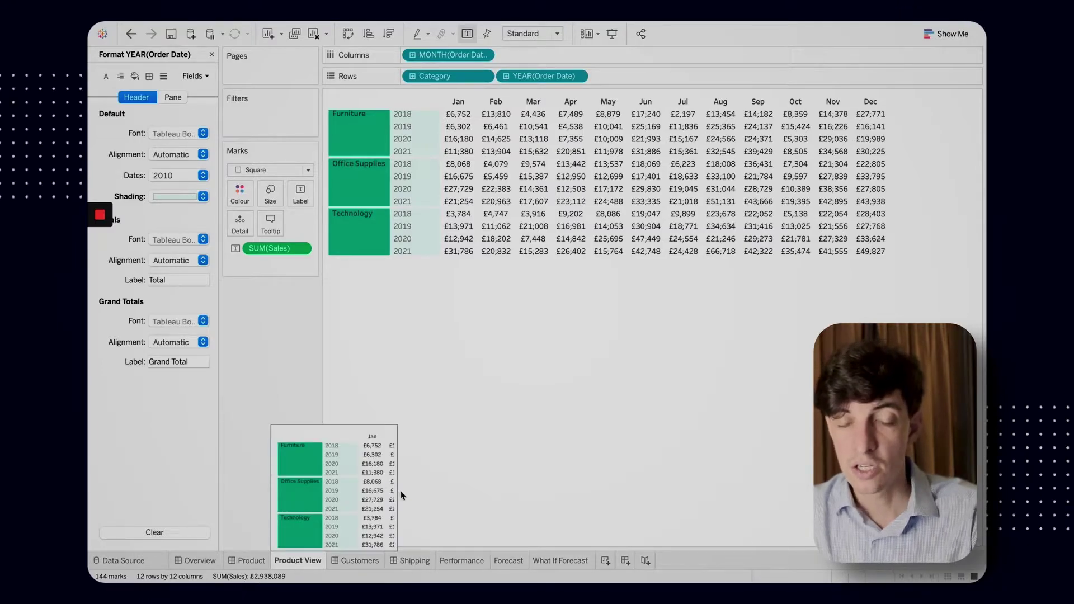
pyautogui.rightClick(298, 562)
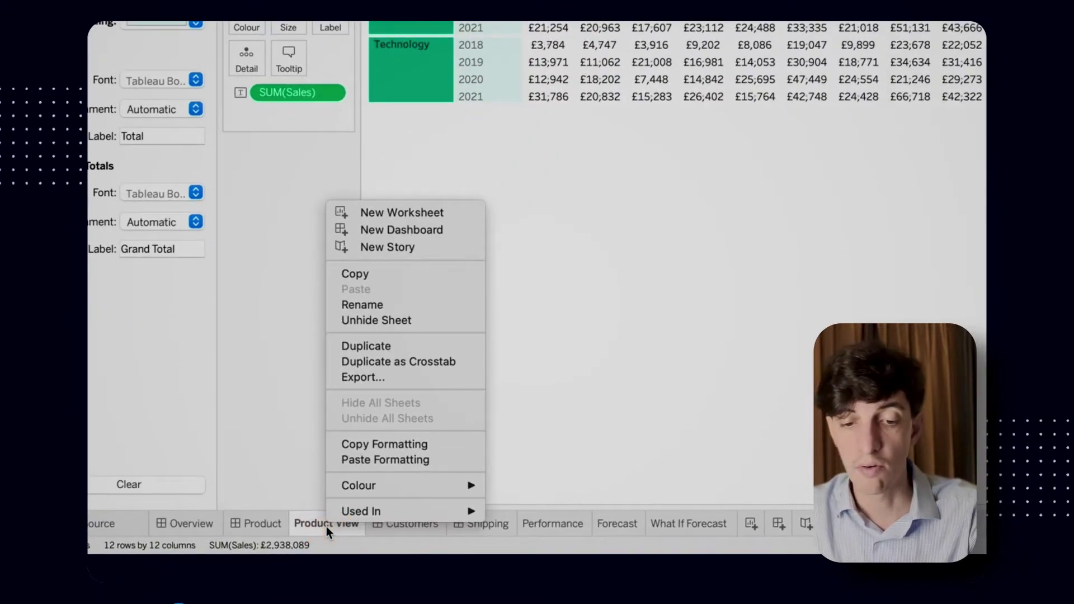
pyautogui.click(371, 448)
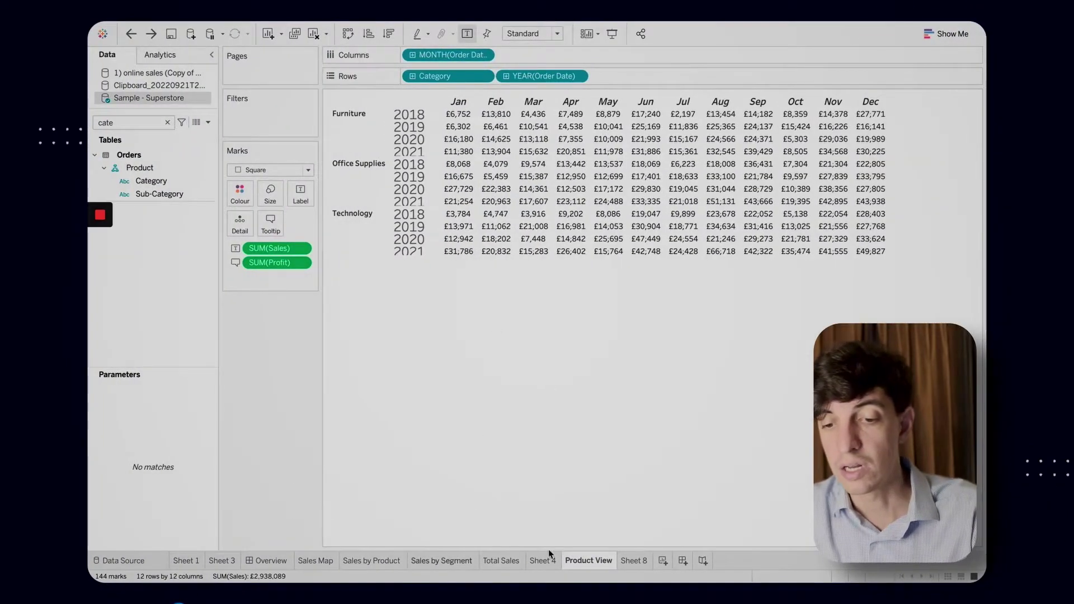
pyautogui.rightClick(586, 560)
pyautogui.click(615, 532)
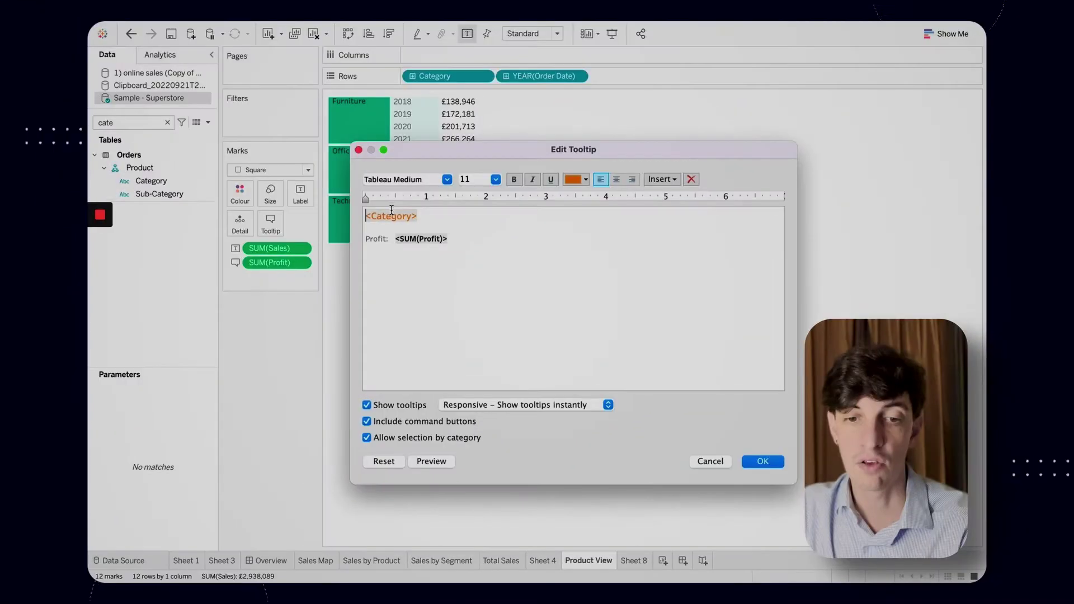
# Insert the Sales by Segment sheet into the Product View tooltip and confirm
pyautogui.click(761, 461)
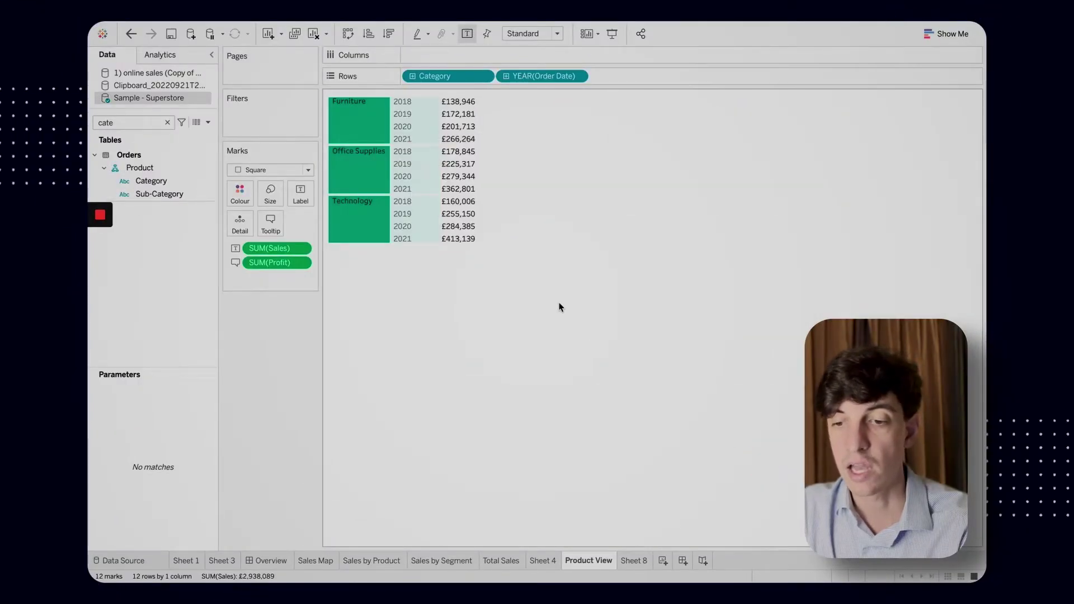
pyautogui.moveTo(461, 205)
pyautogui.moveTo(456, 177)
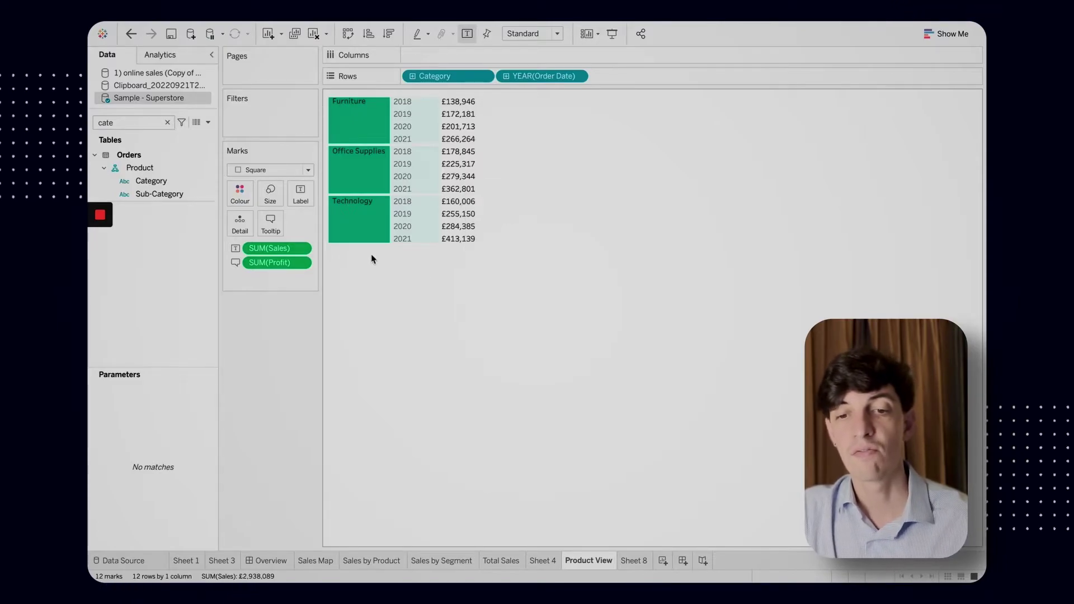
pyautogui.click(271, 224)
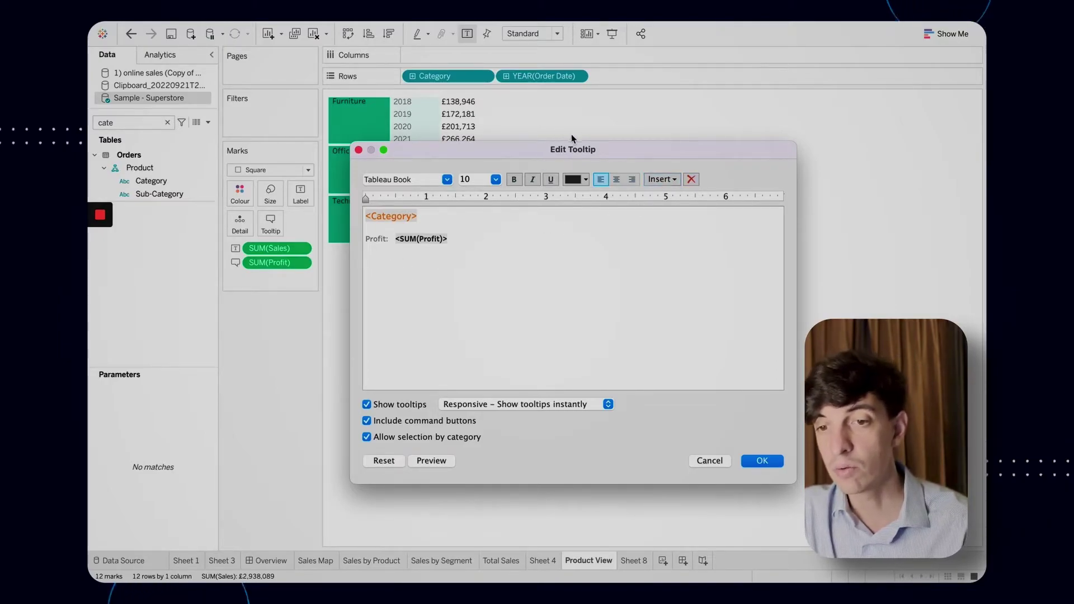
pyautogui.click(673, 180)
pyautogui.moveTo(677, 197)
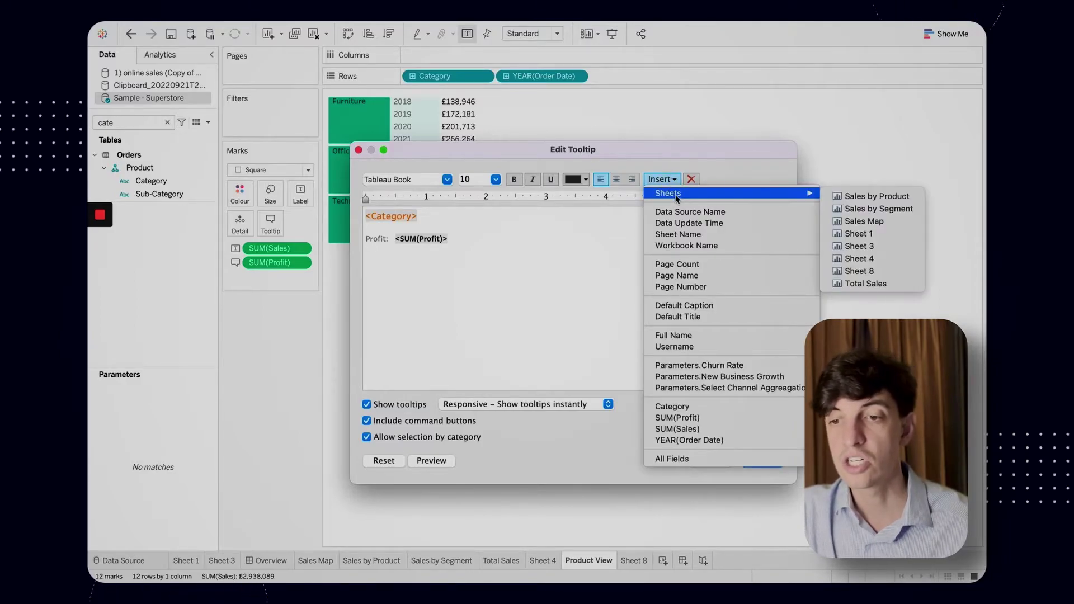
pyautogui.click(878, 208)
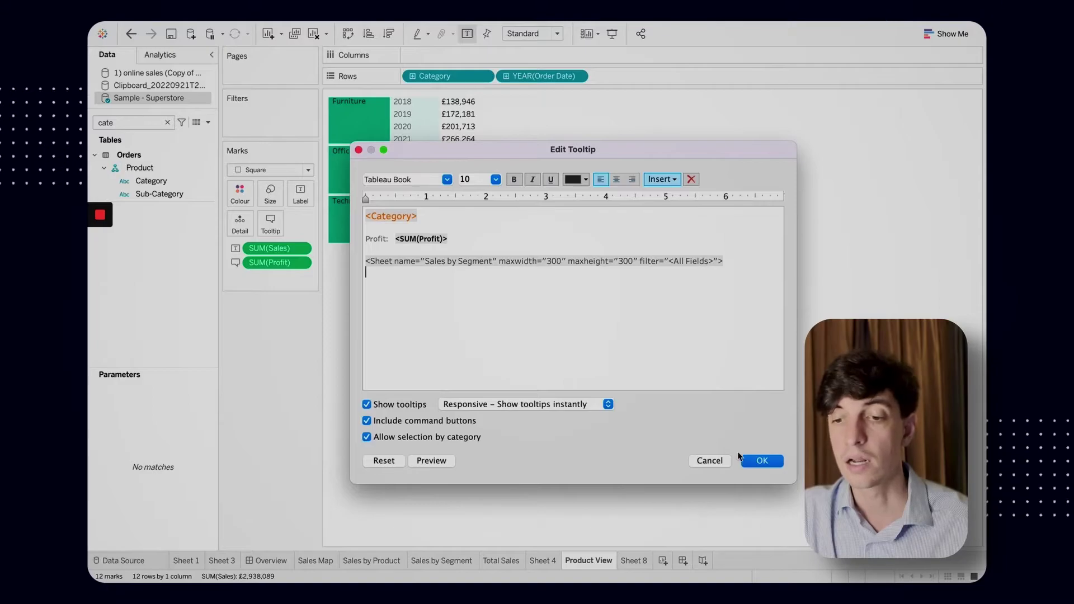
pyautogui.click(750, 460)
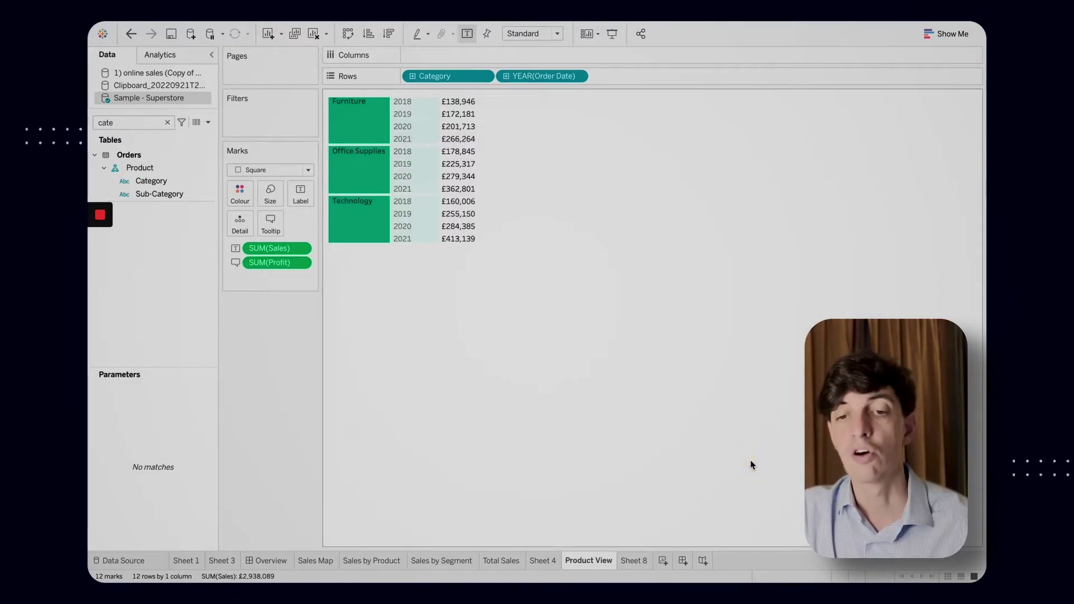
pyautogui.moveTo(457, 233)
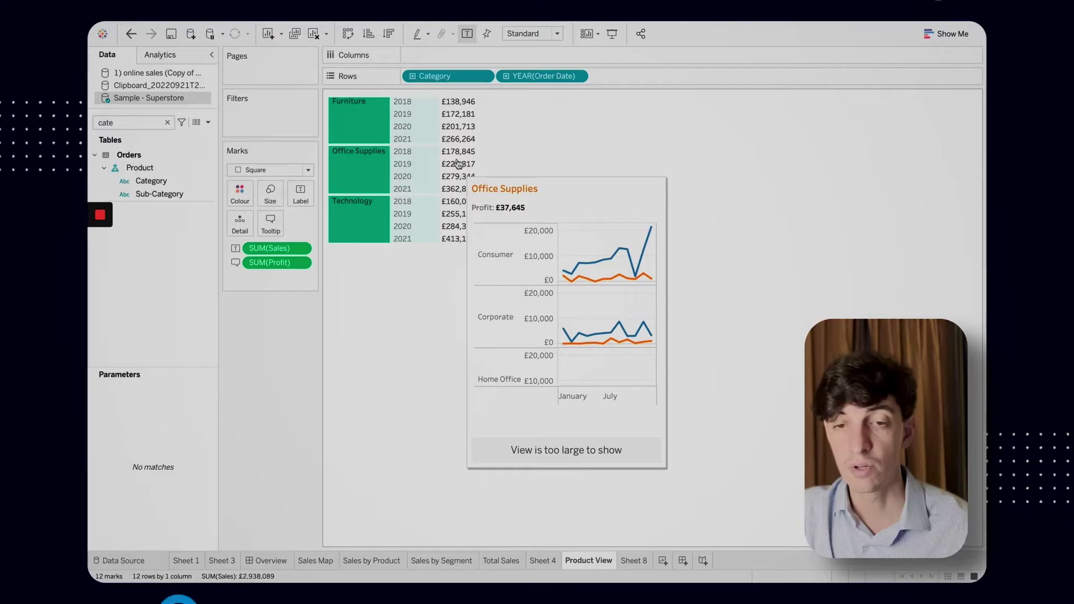
pyautogui.moveTo(459, 113)
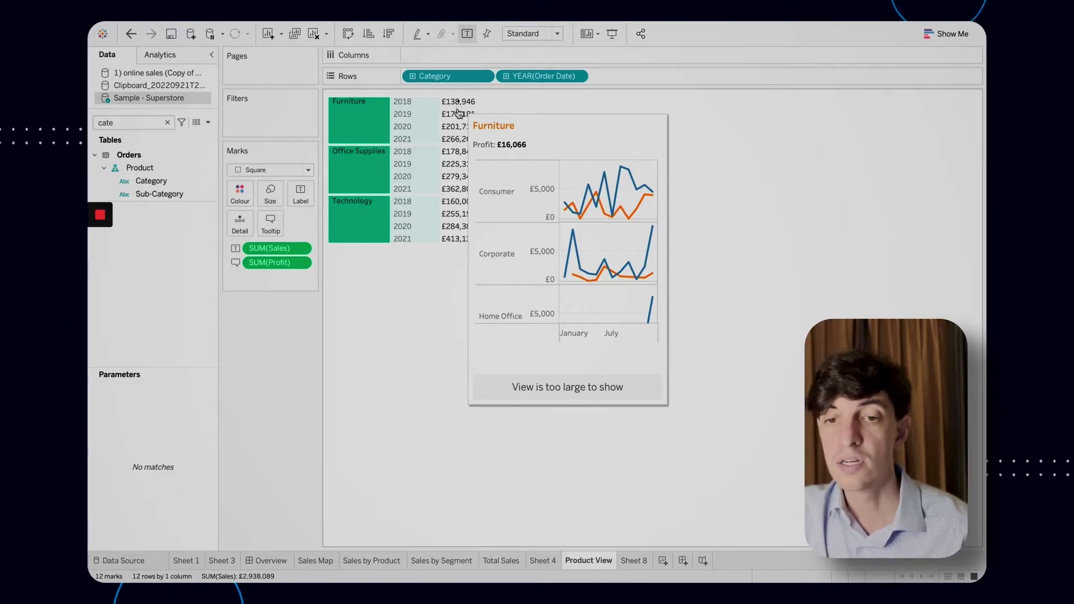
pyautogui.moveTo(458, 152)
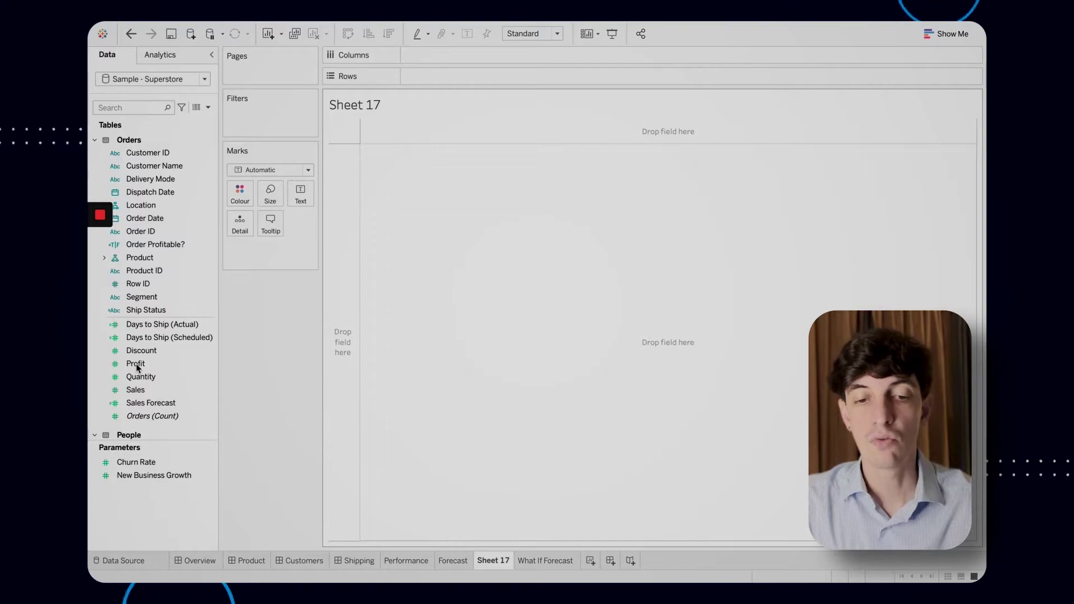
# Show Profit as a SUM text mark, remove it, then add it as AVG(Profit) (£37) and remove it
pyautogui.moveTo(136, 363); pyautogui.dragTo(301, 202)
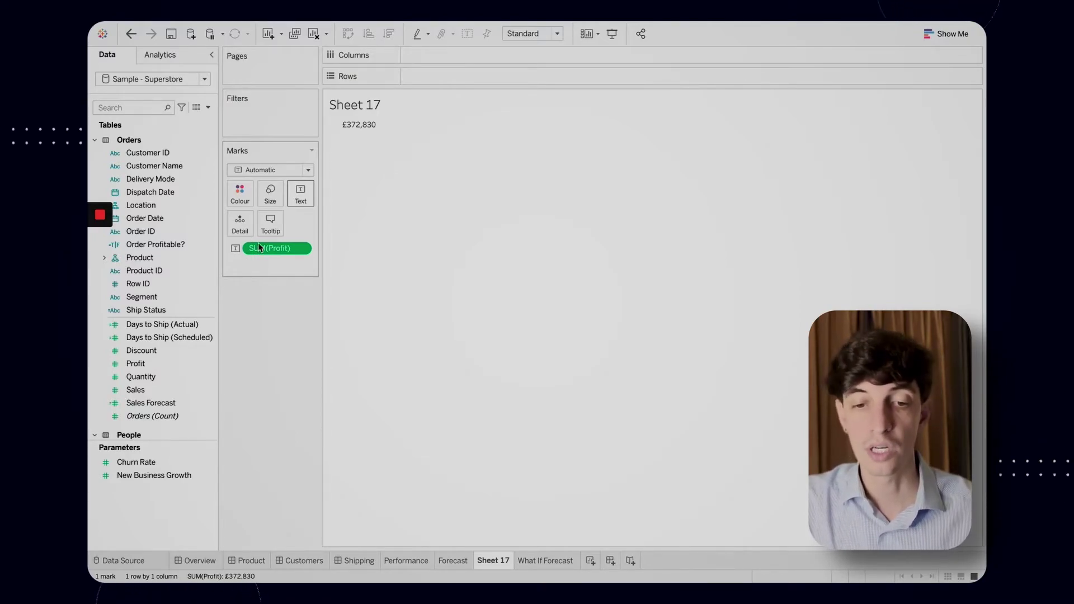
pyautogui.moveTo(270, 248); pyautogui.dragTo(270, 316)
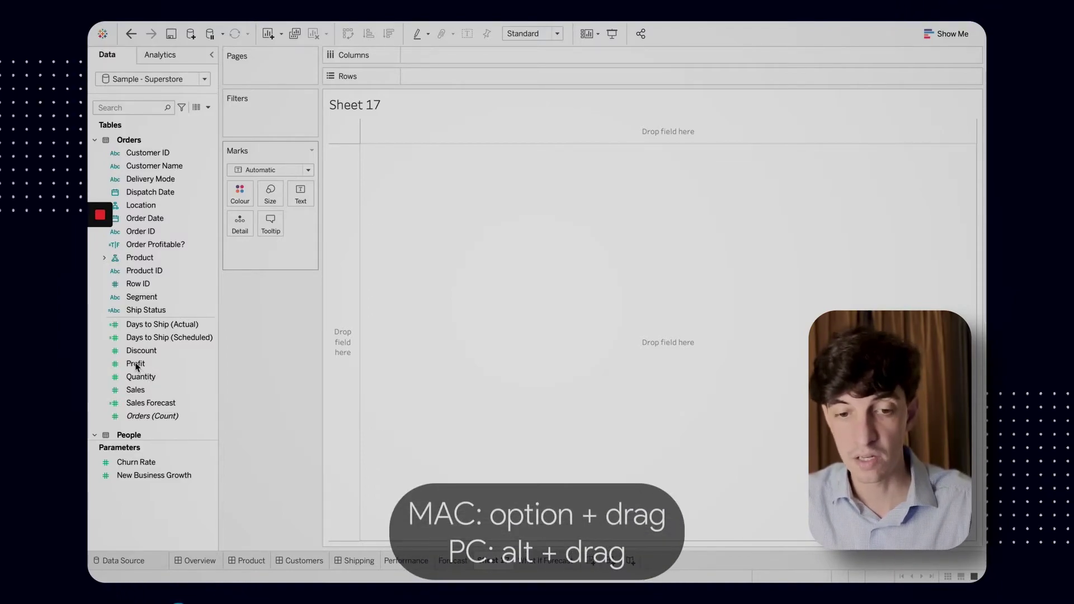
pyautogui.moveTo(136, 366); pyautogui.dragTo(299, 199)
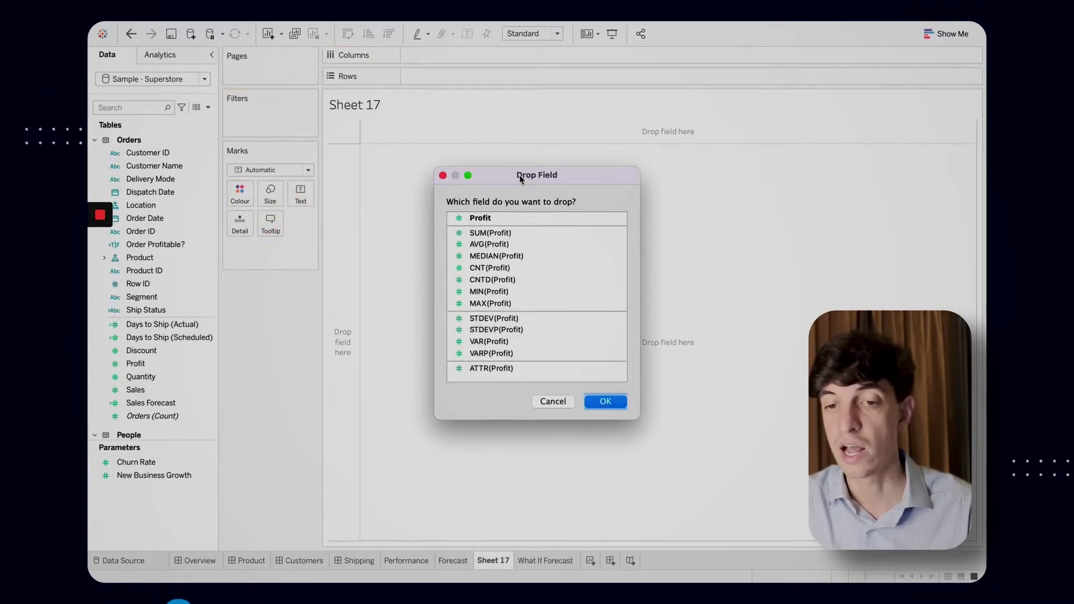
pyautogui.click(479, 246)
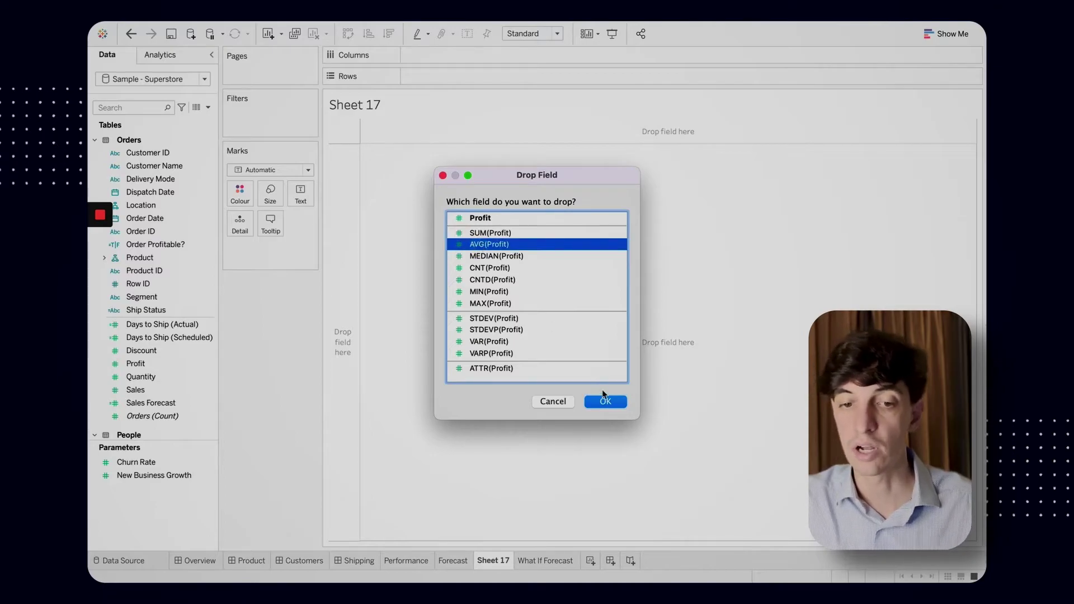
pyautogui.click(601, 400)
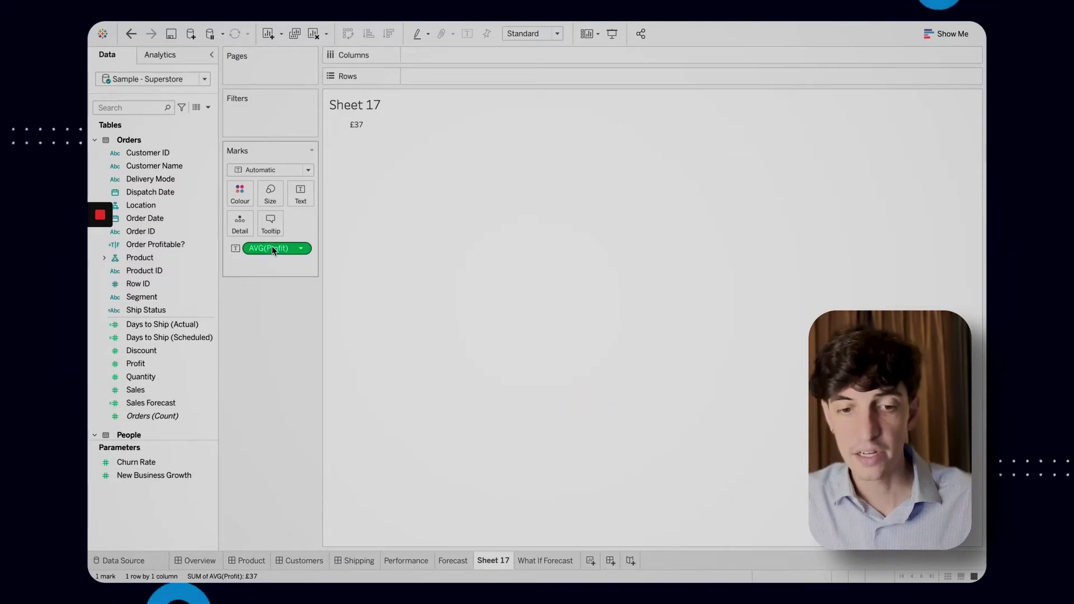
pyautogui.moveTo(273, 249); pyautogui.dragTo(269, 308)
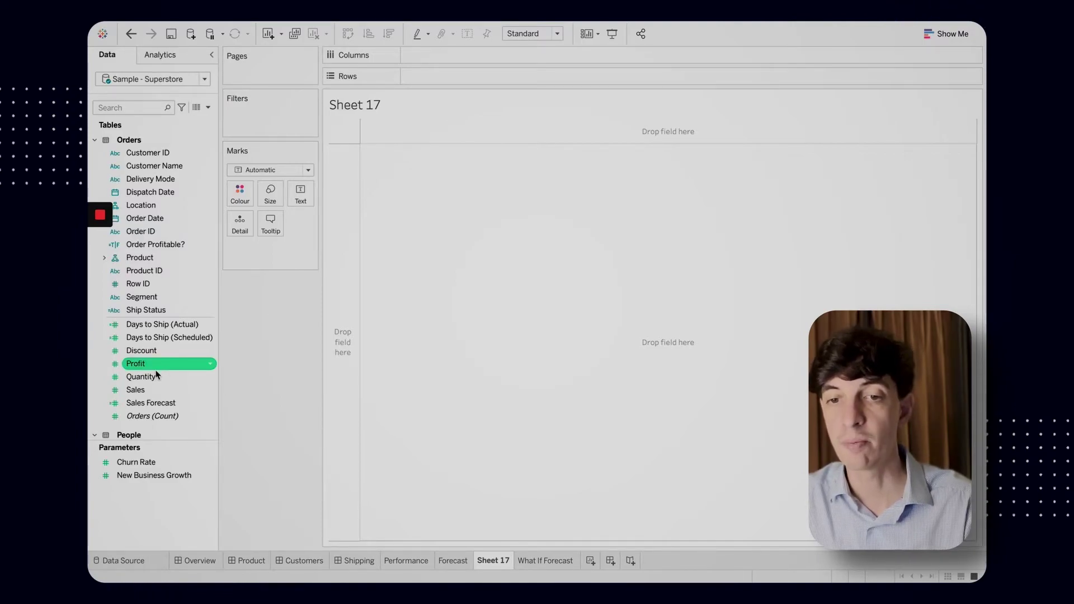
# Put SUM(Quantity) on Rows and copy the pill to stack four bar charts of about 37,773
pyautogui.moveTo(149, 377); pyautogui.dragTo(593, 71)
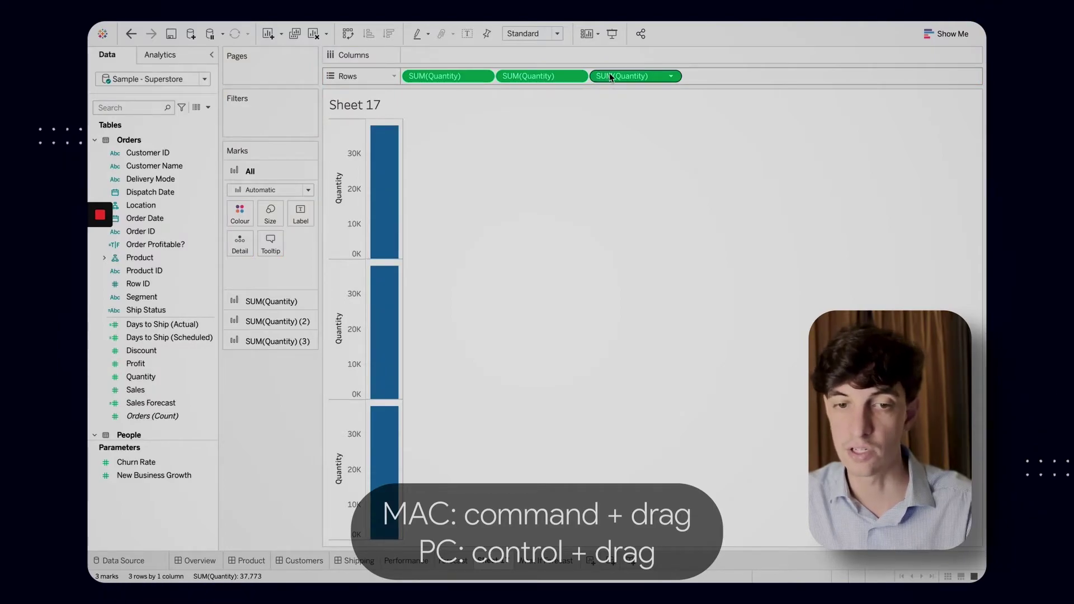
pyautogui.moveTo(611, 78); pyautogui.dragTo(692, 79)
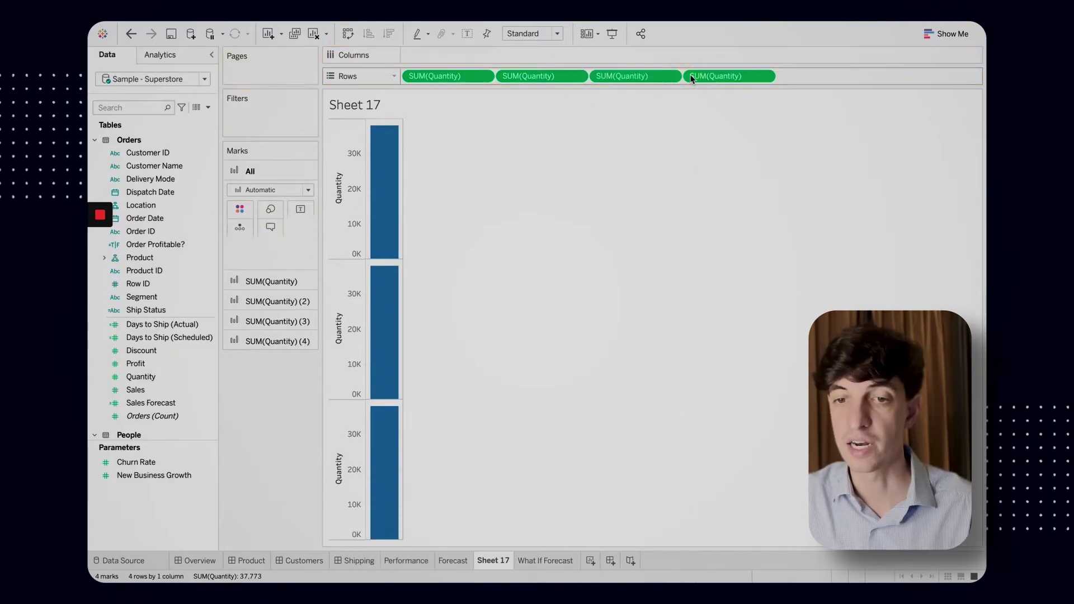
# On new Sheet 18, find the fields with 'mea', putting Measure Names on Rows and Measure Values on Text
pyautogui.hotkey('ctrl', 'm')
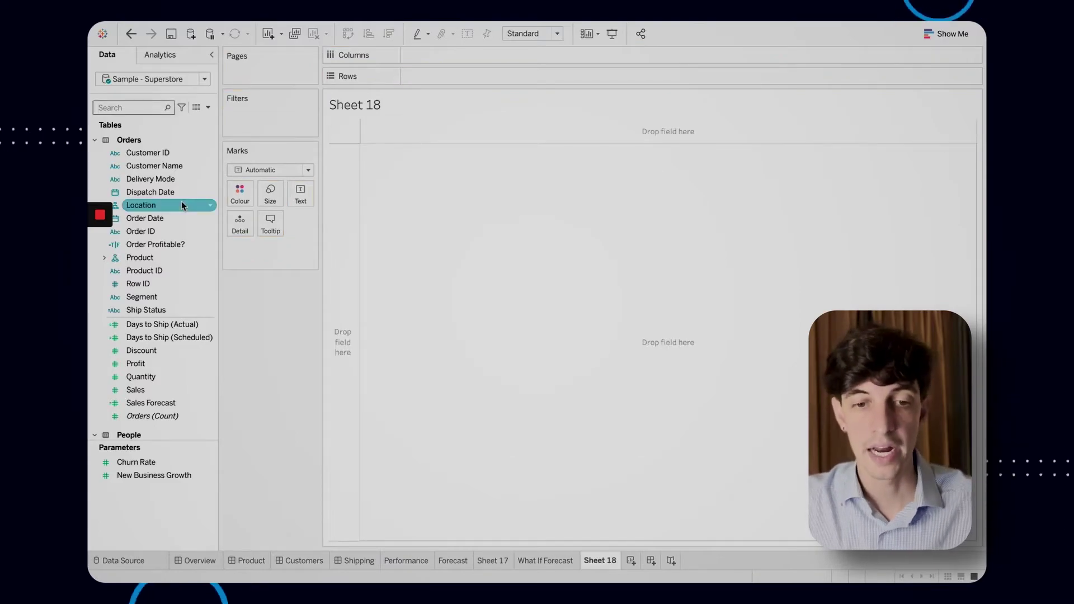
pyautogui.hotkey('ctrl', 'f')
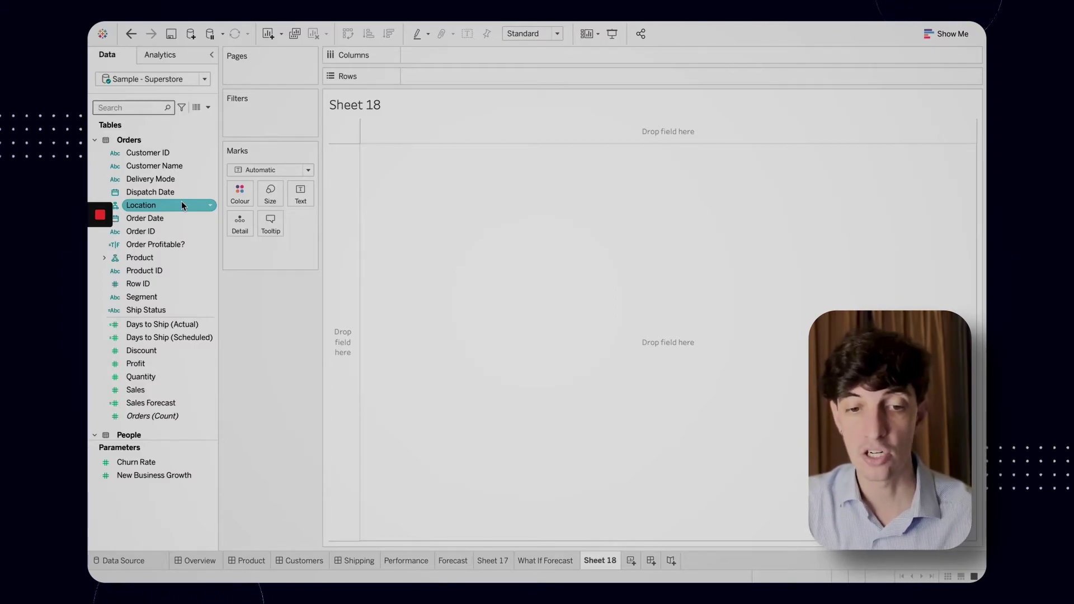
pyautogui.write('measu')
pyautogui.click(138, 140)
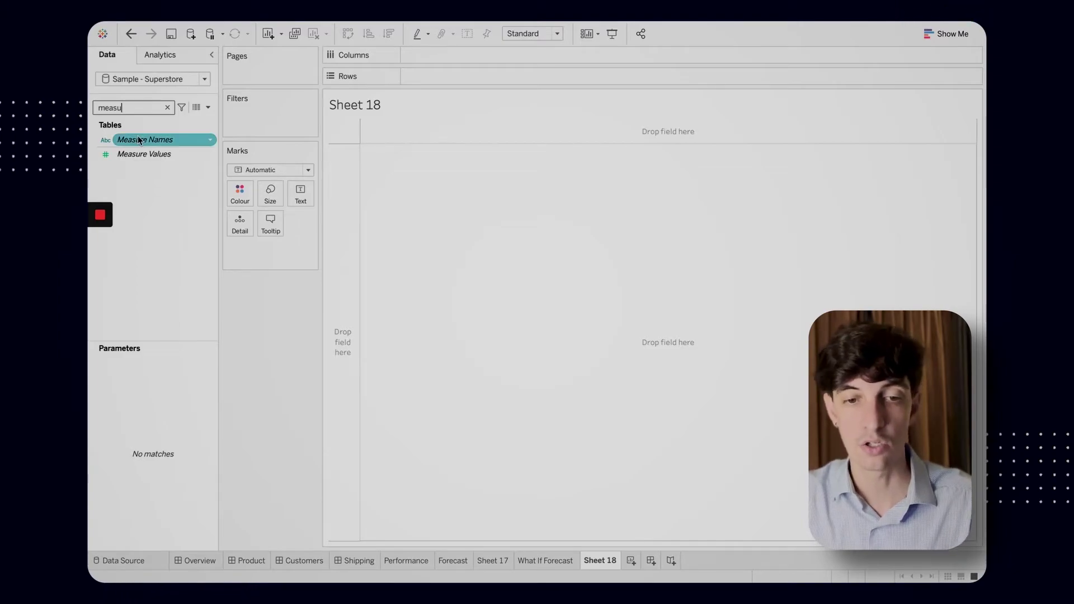
pyautogui.moveTo(139, 139); pyautogui.dragTo(412, 73)
pyautogui.click(145, 154)
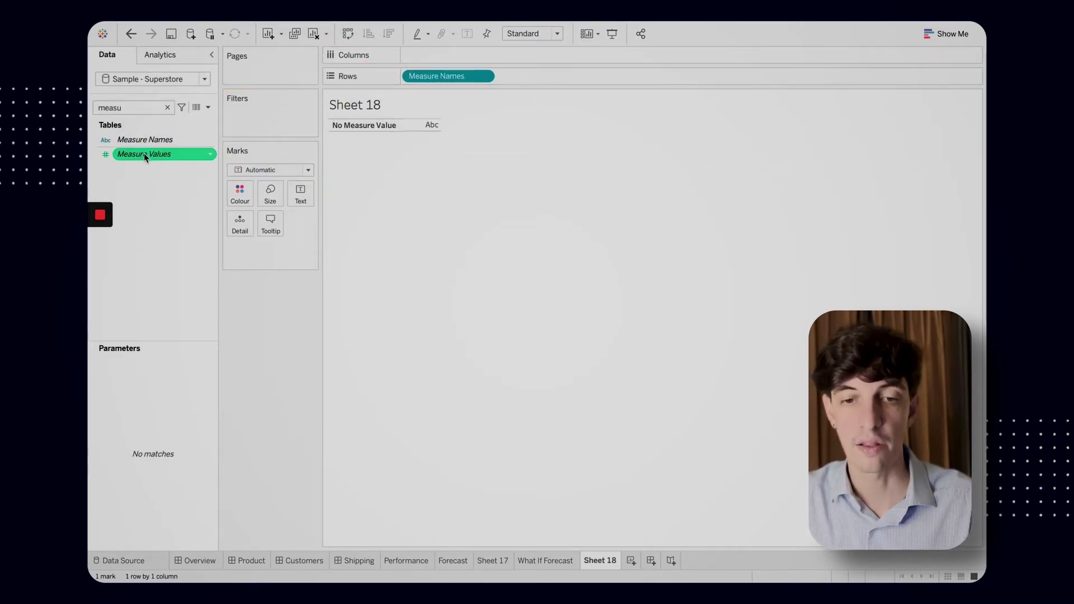
pyautogui.moveTo(145, 155); pyautogui.dragTo(294, 200)
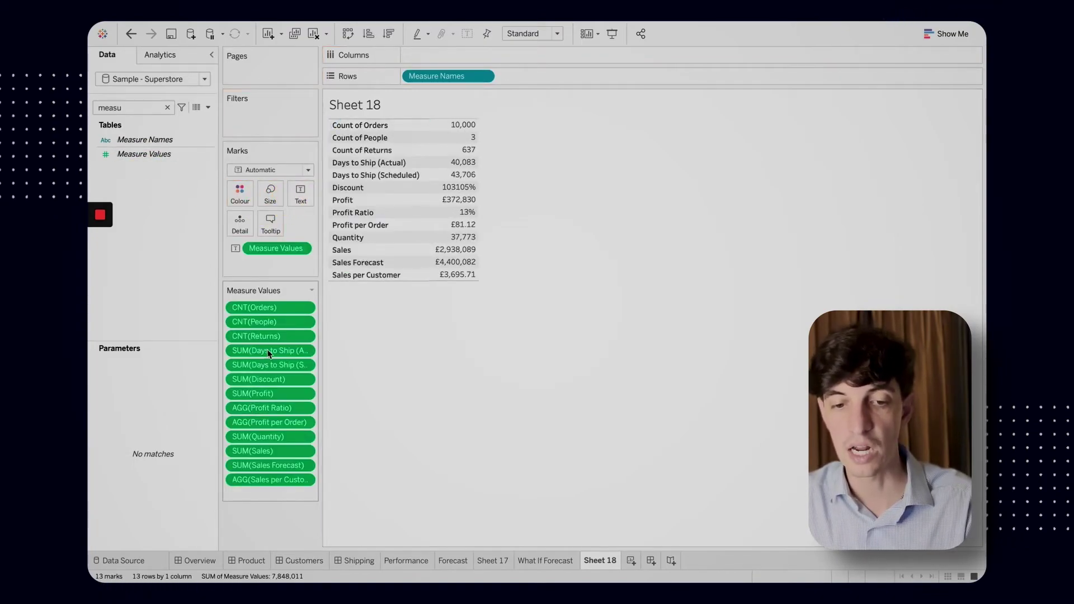
# Drag the unwanted measures, down through SUM(Sales), out of the Measure Values table
pyautogui.click(273, 334)
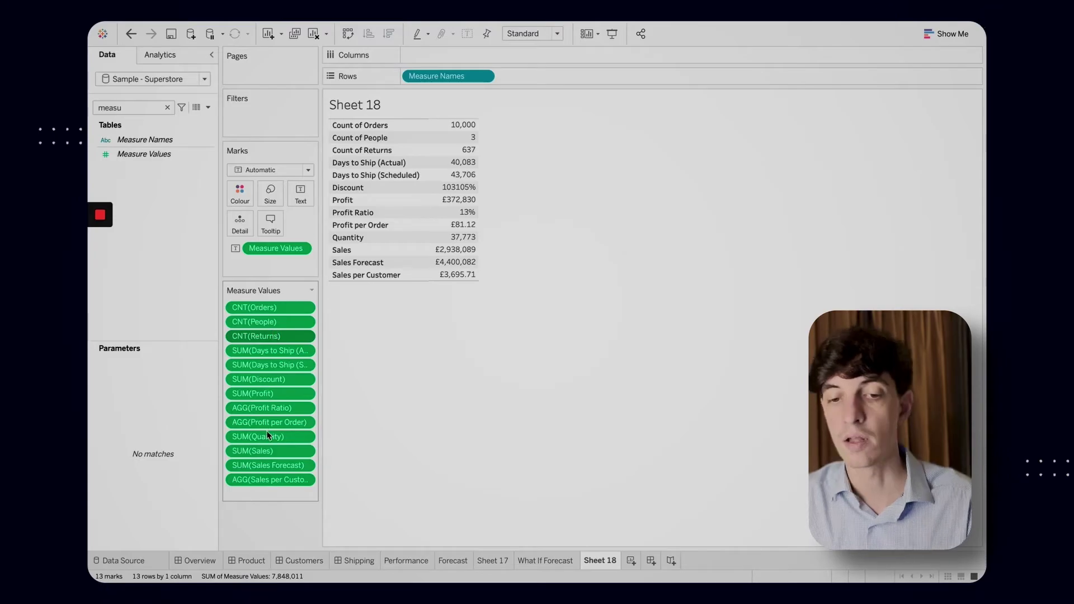
pyautogui.keyDown('shift'); pyautogui.click(262, 448); pyautogui.keyUp('shift')
pyautogui.moveTo(262, 448); pyautogui.dragTo(351, 447)
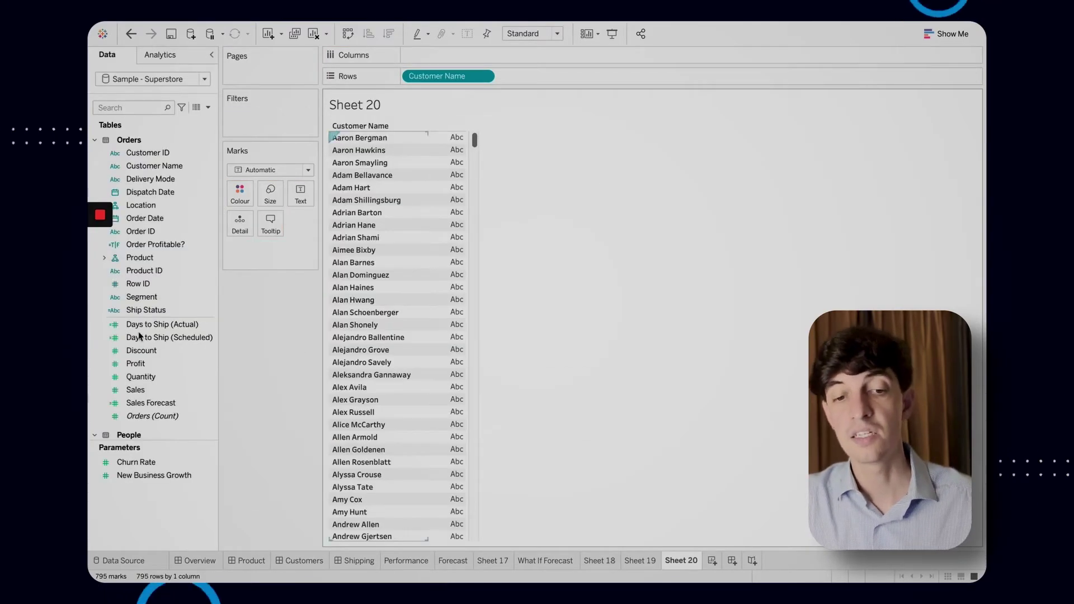
# On Sheet 20, add Profit, Quantity and Sales columns for each customer
pyautogui.click(132, 326)
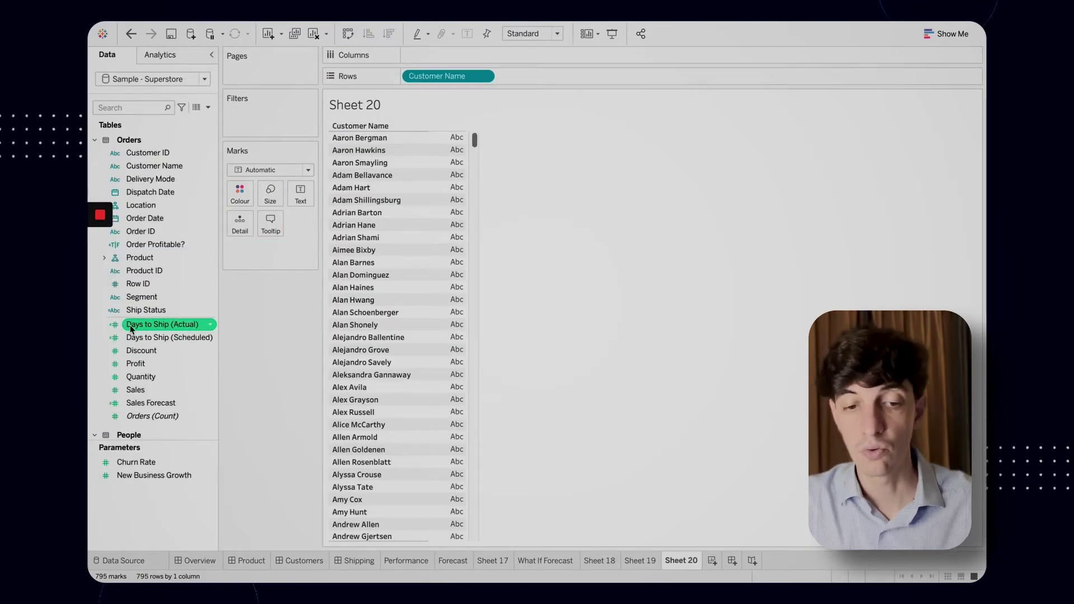
pyautogui.doubleClick(140, 365)
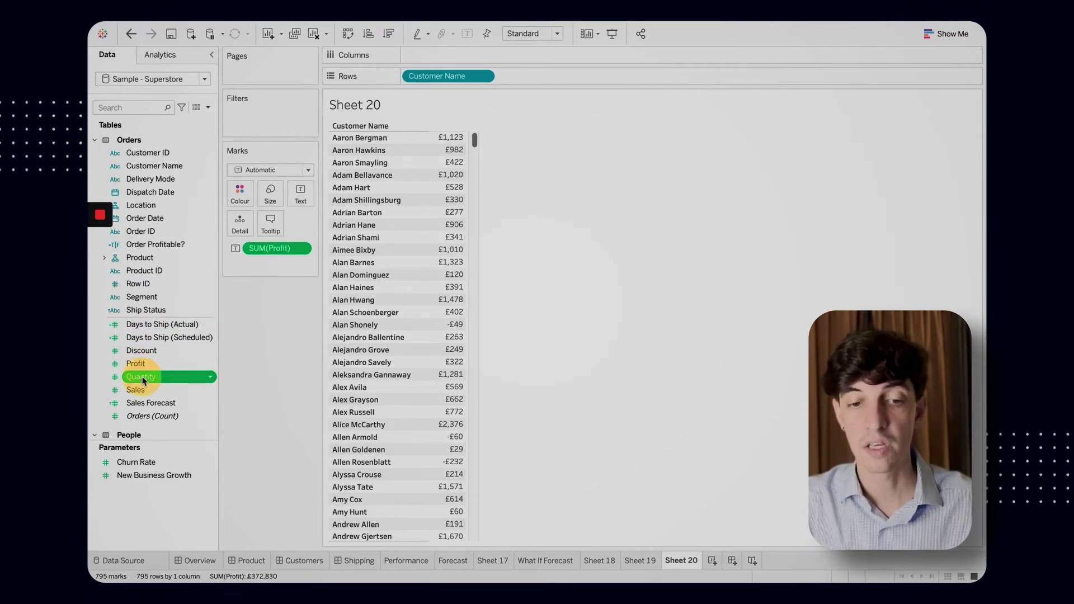
pyautogui.doubleClick(142, 377)
pyautogui.doubleClick(142, 390)
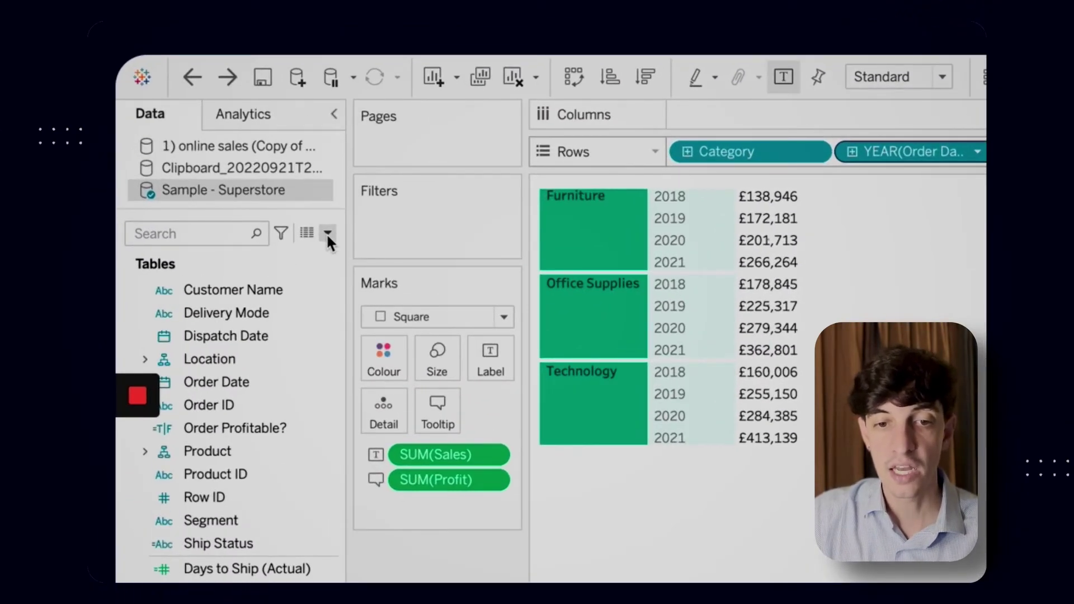
# Hide all unused fields in the Superstore data pane, keeping Customer Name, Profit, Quantity and Sales
pyautogui.click(327, 233)
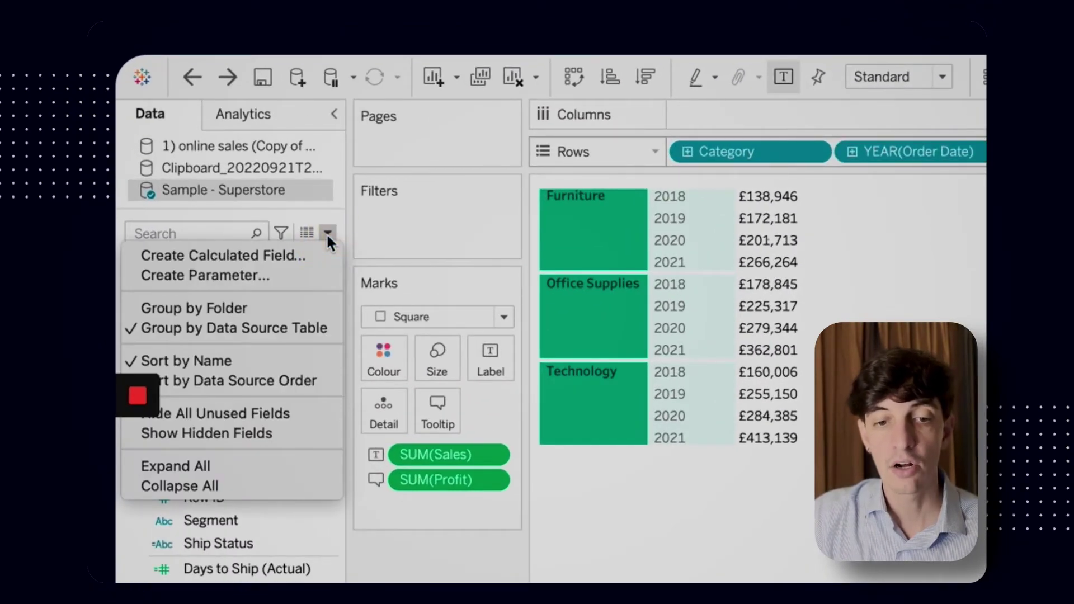
pyautogui.click(274, 413)
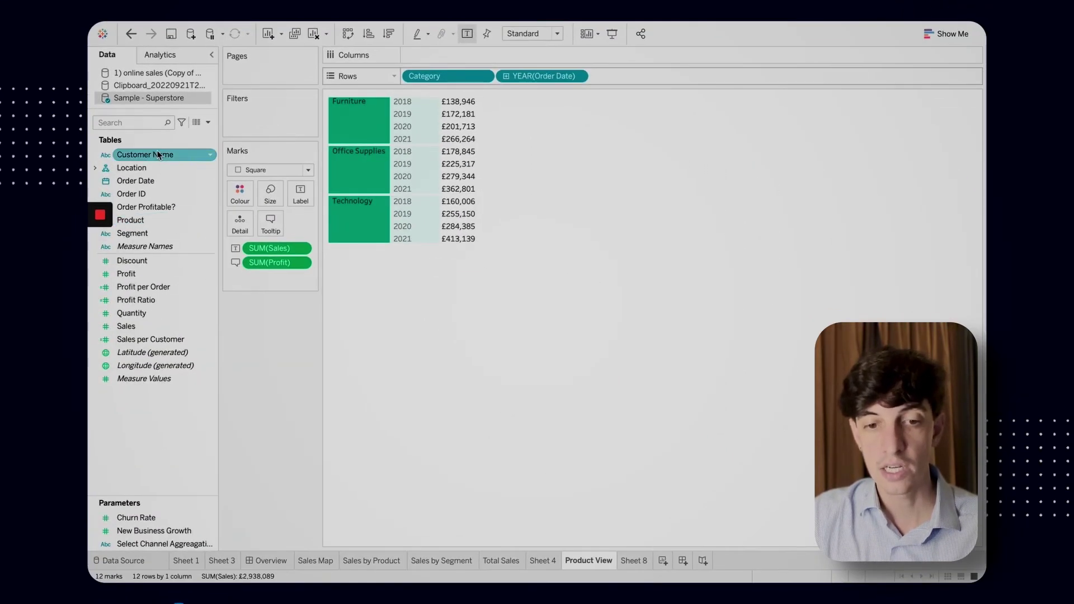